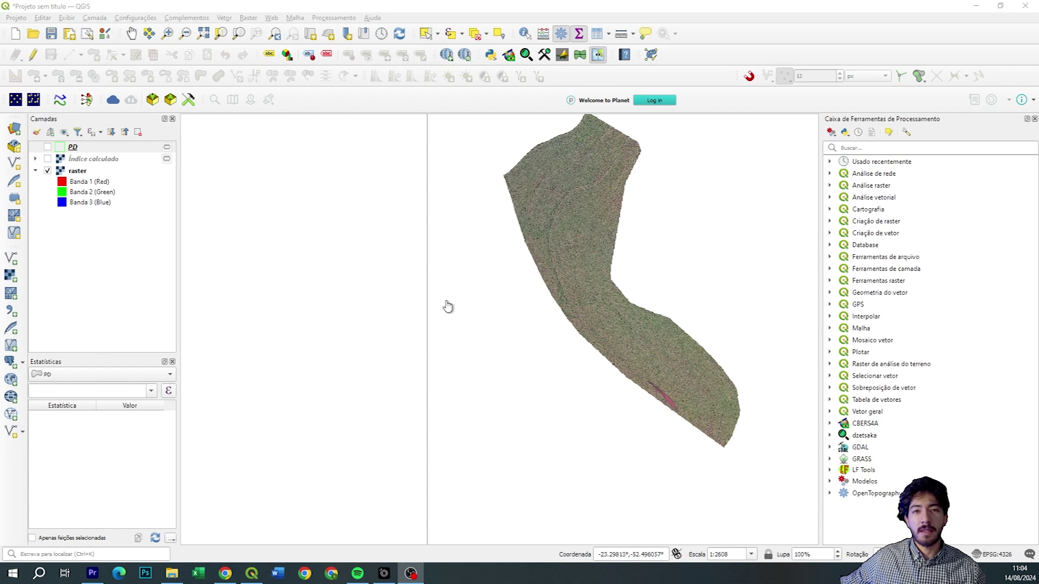
Swipe the PD layer over the raster and examine the marked plants across the plot
drag(483, 249, 459, 271)
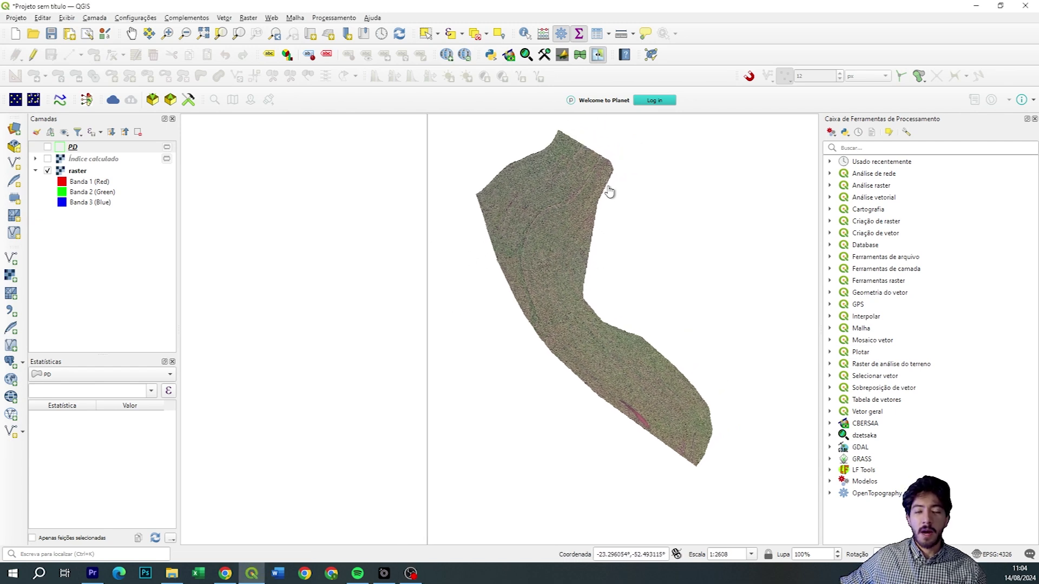
drag(419, 251, 626, 472)
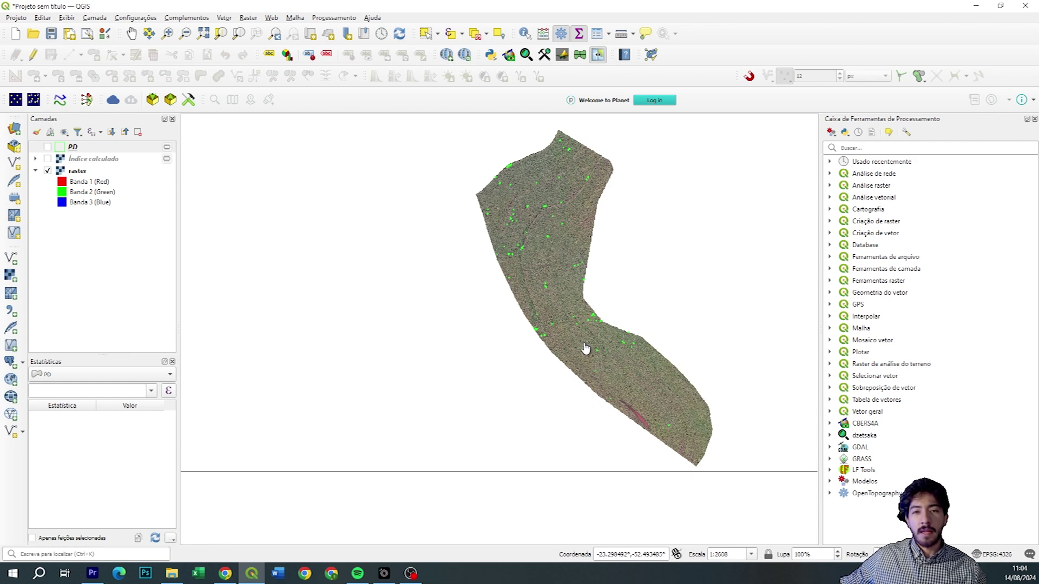
scroll(587, 326, up, 1)
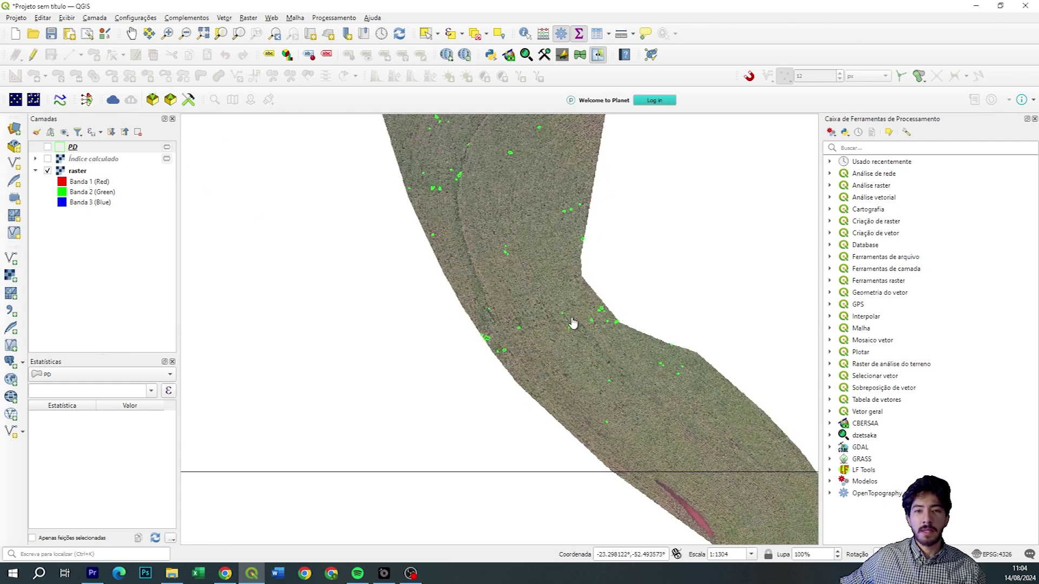
scroll(594, 325, up, 3)
drag(774, 210, 392, 244)
scroll(527, 236, down, 2)
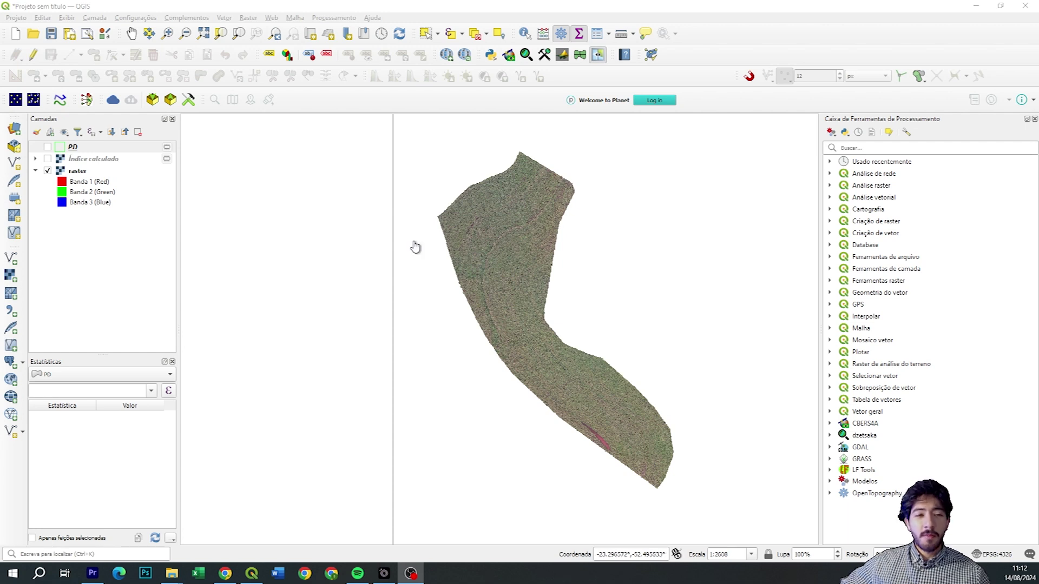
Remove the PD and Índice calculado layers from the project and make the raster layer visible again
click(83, 149)
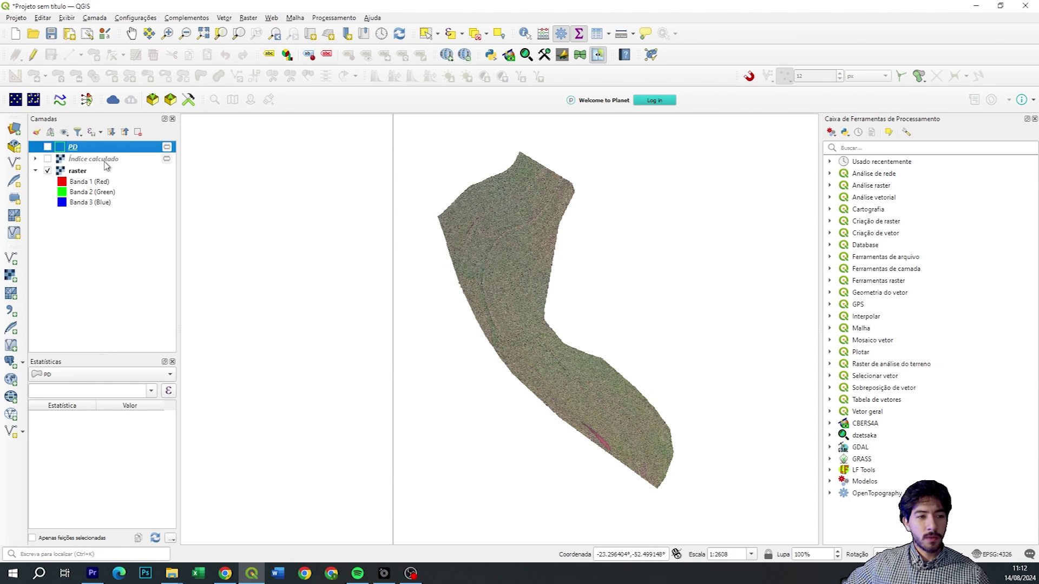
ctrl+click(106, 160)
right_click(106, 160)
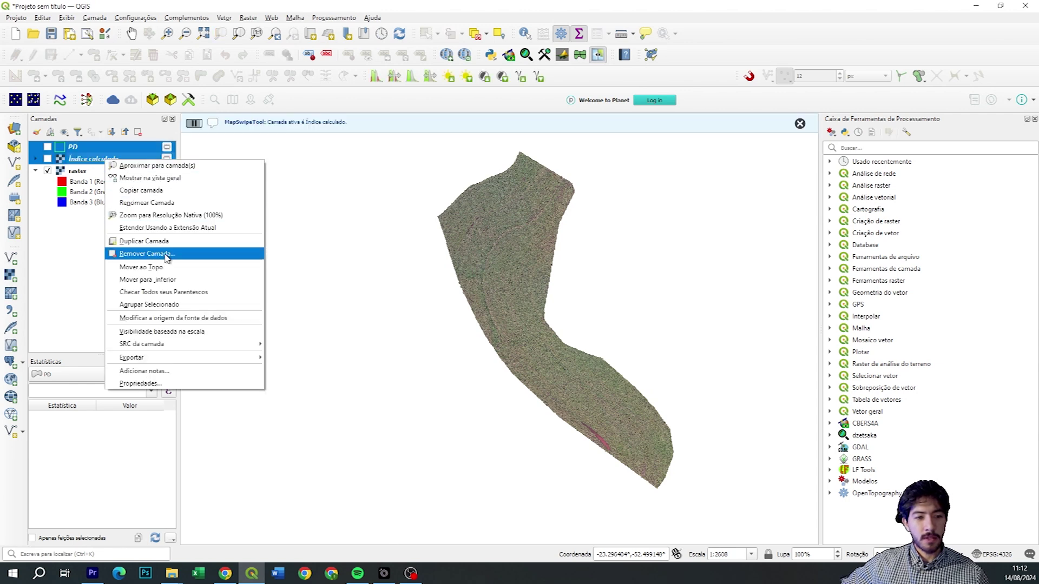
click(146, 254)
click(522, 303)
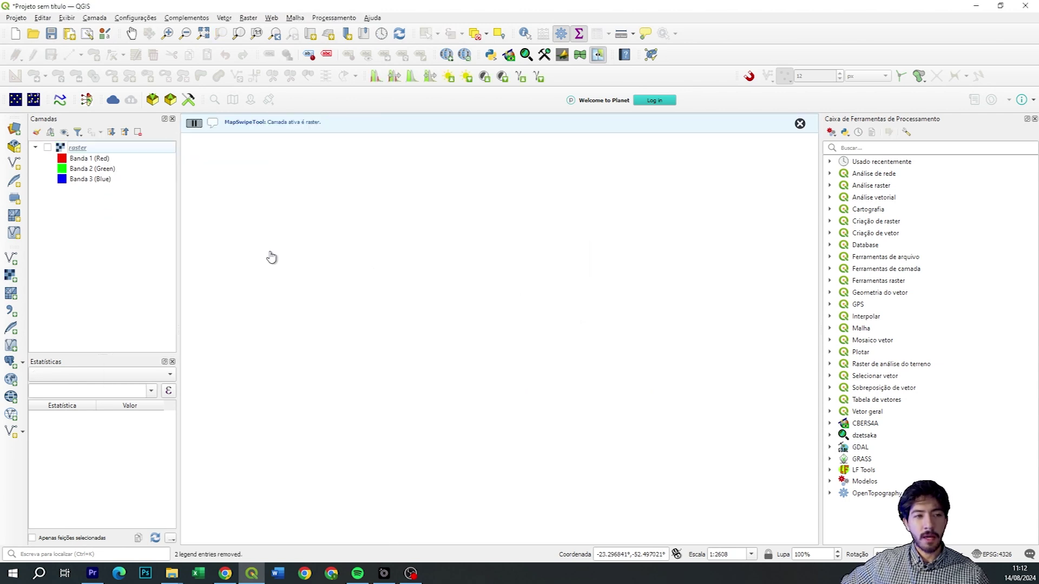
click(47, 148)
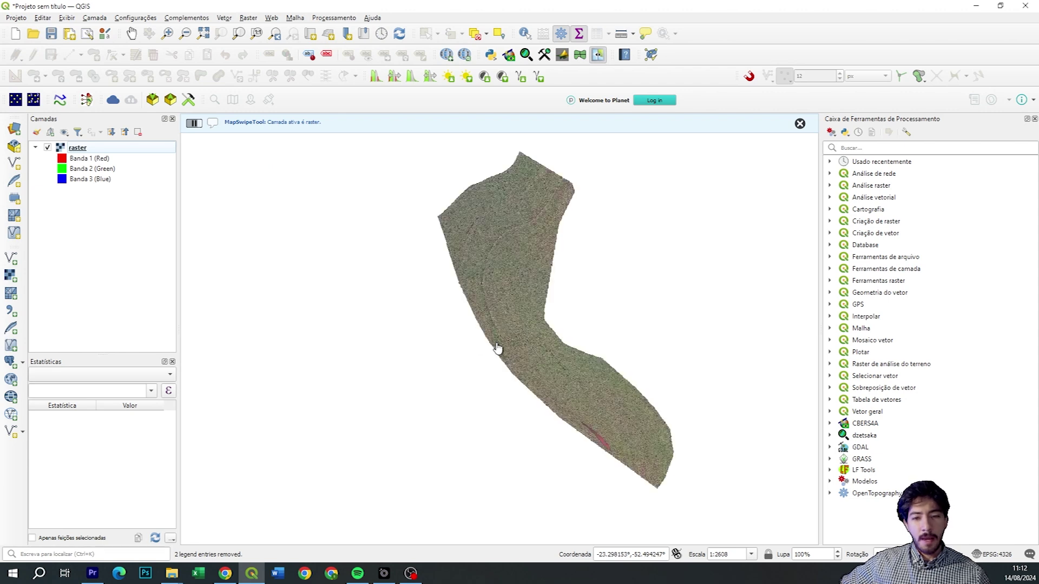
Examine the bright green plants among the crop in the raster at close range, near the plot's inner bend
drag(578, 355, 561, 323)
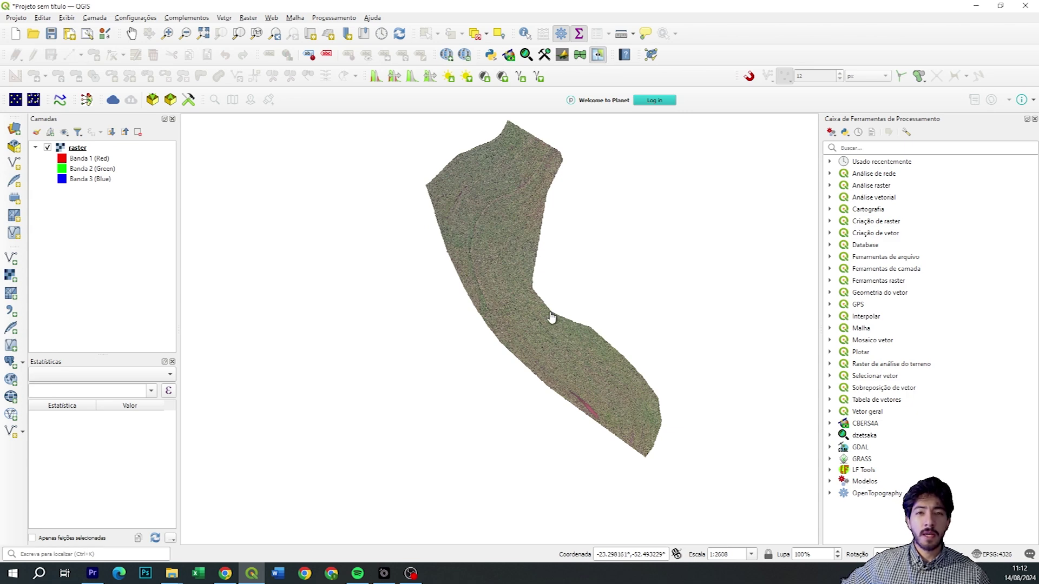
scroll(539, 324, up, 2)
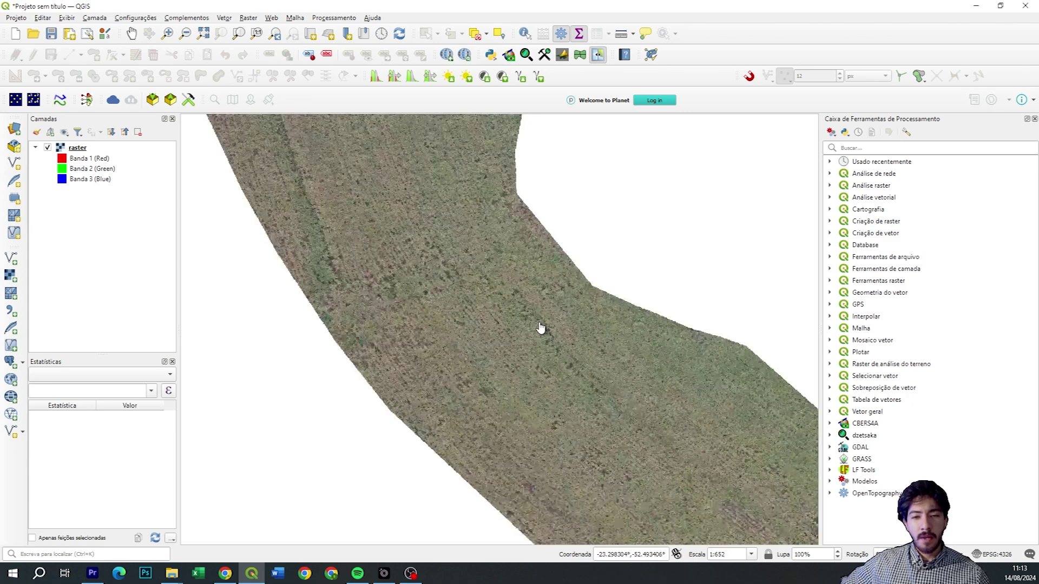
scroll(540, 328, up, 1)
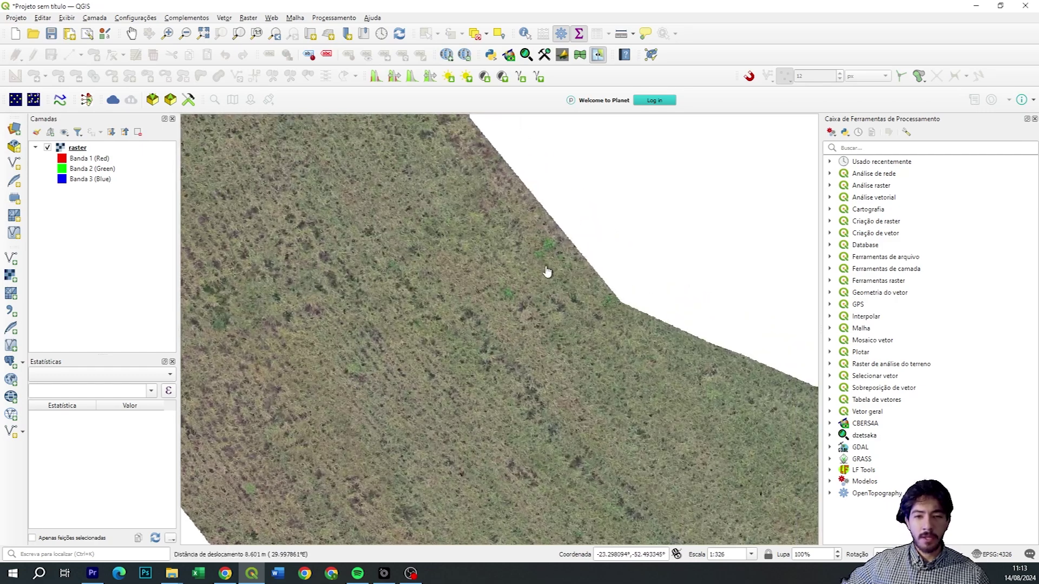
scroll(491, 352, up, 1)
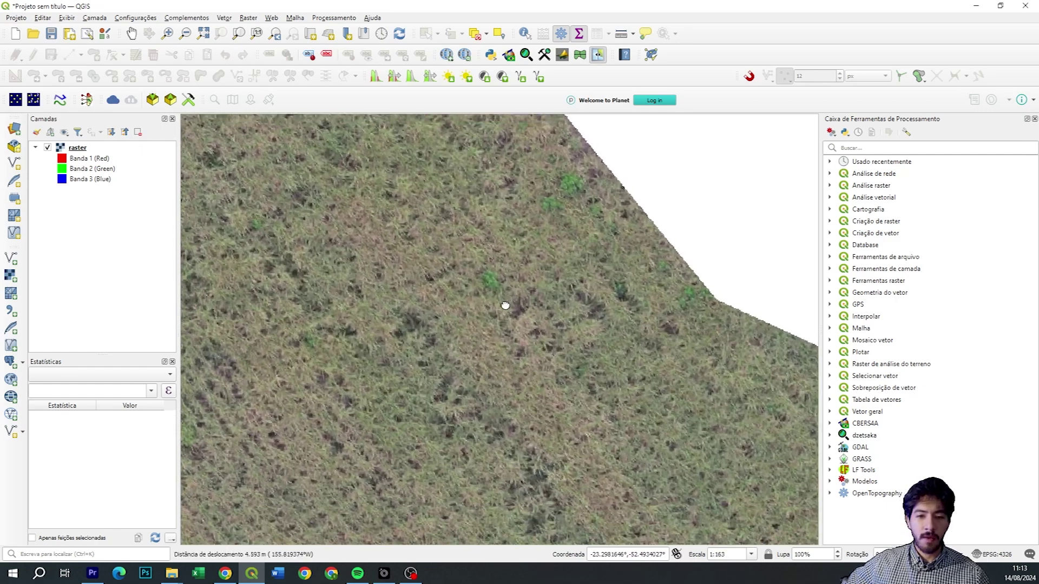
drag(506, 296, 499, 328)
scroll(546, 224, up, 1)
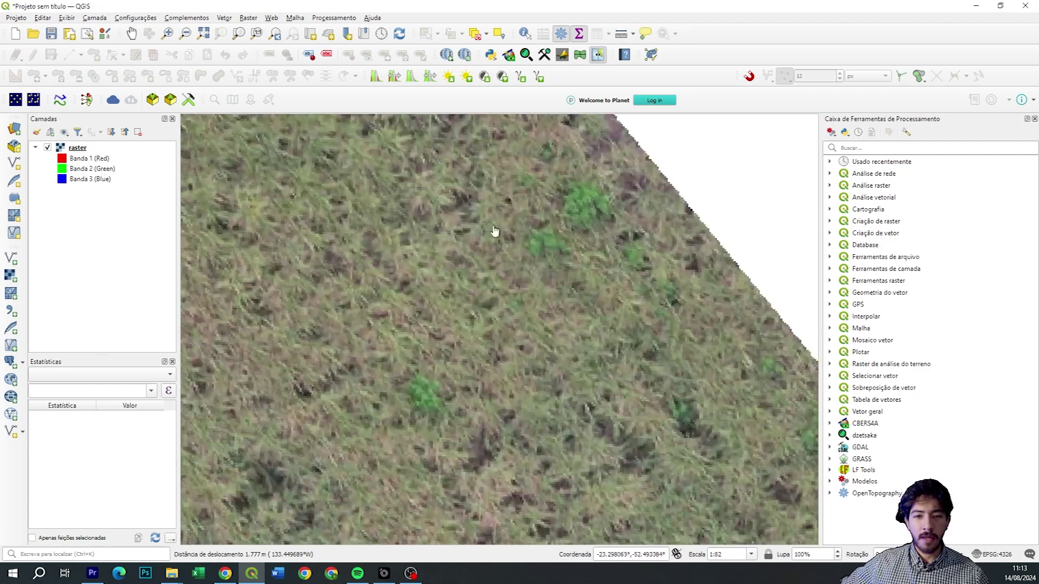
scroll(455, 282, down, 1)
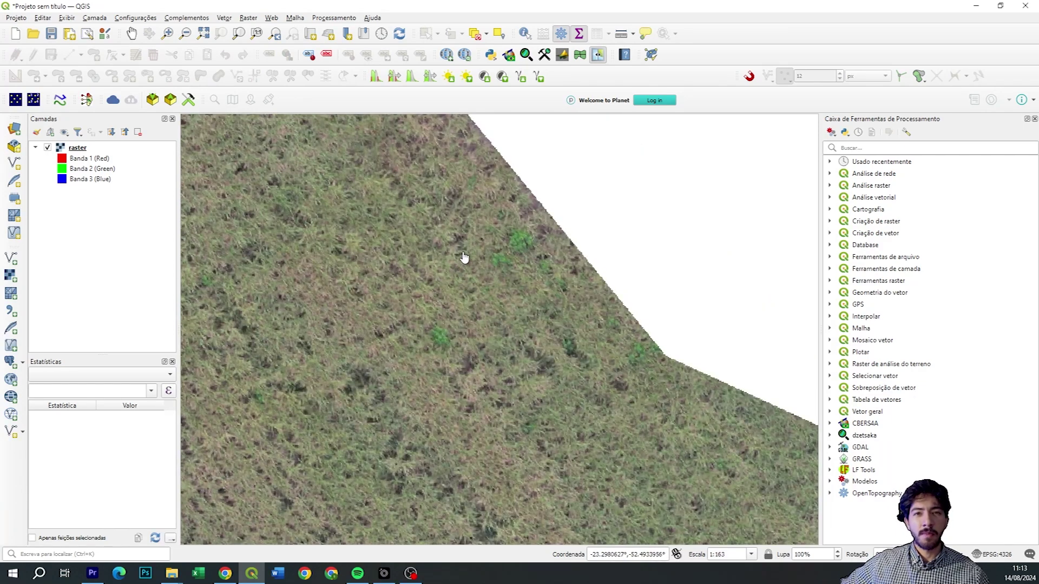
drag(439, 278, 515, 251)
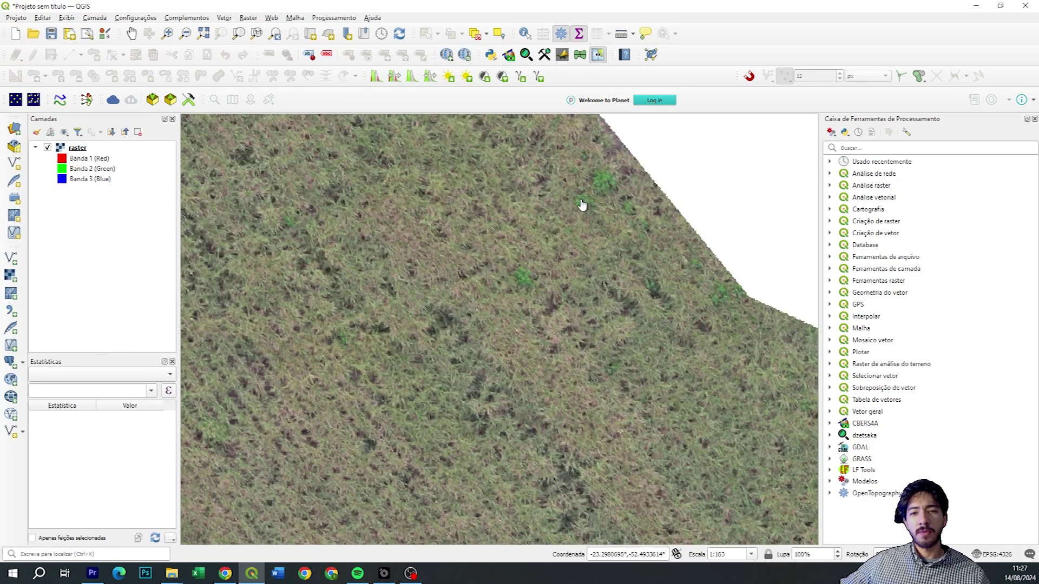
drag(533, 270, 533, 237)
scroll(535, 244, up, 1)
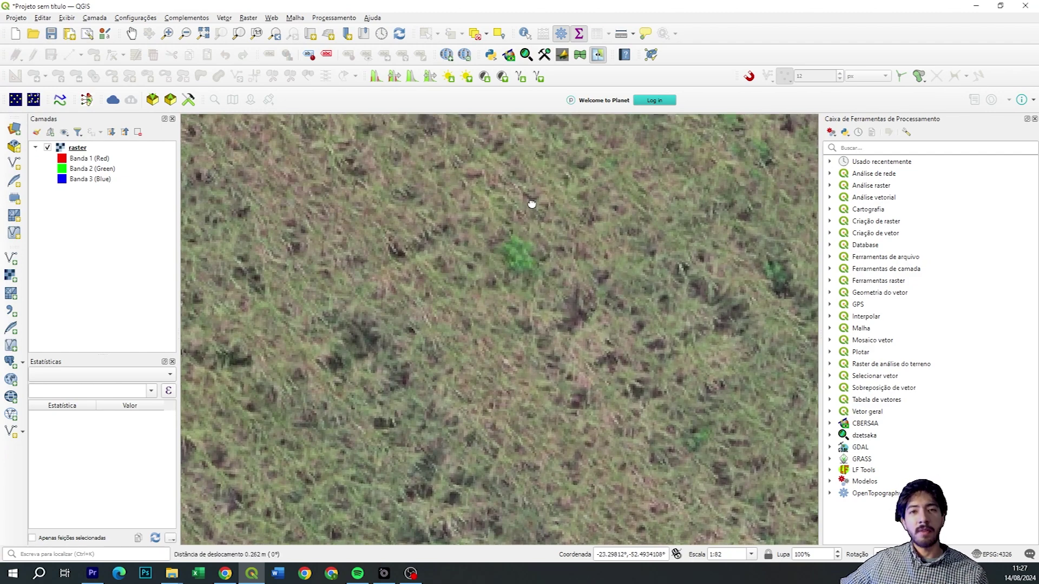
drag(531, 204, 523, 226)
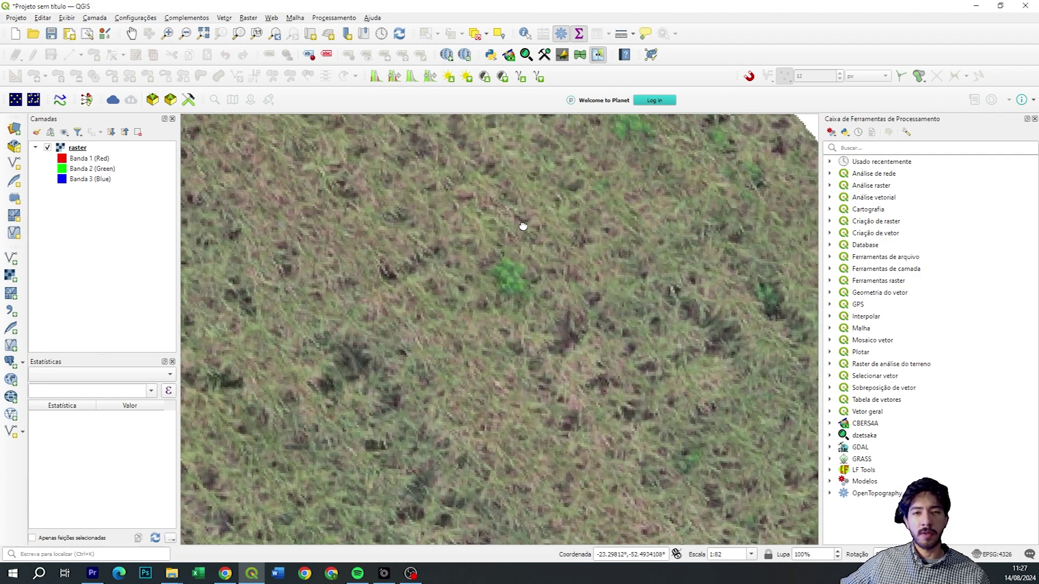
drag(522, 226, 524, 202)
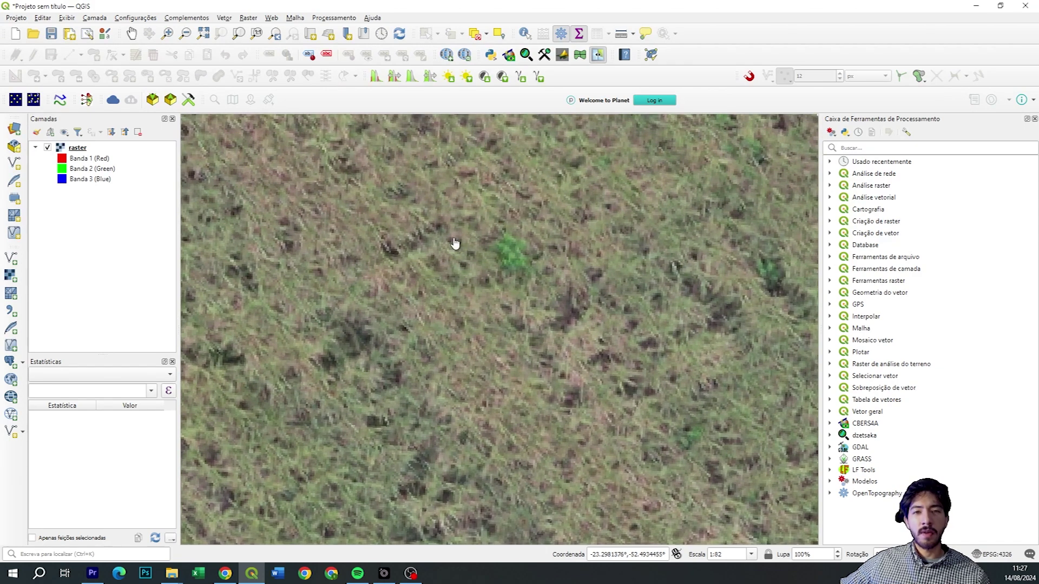
drag(431, 249, 397, 255)
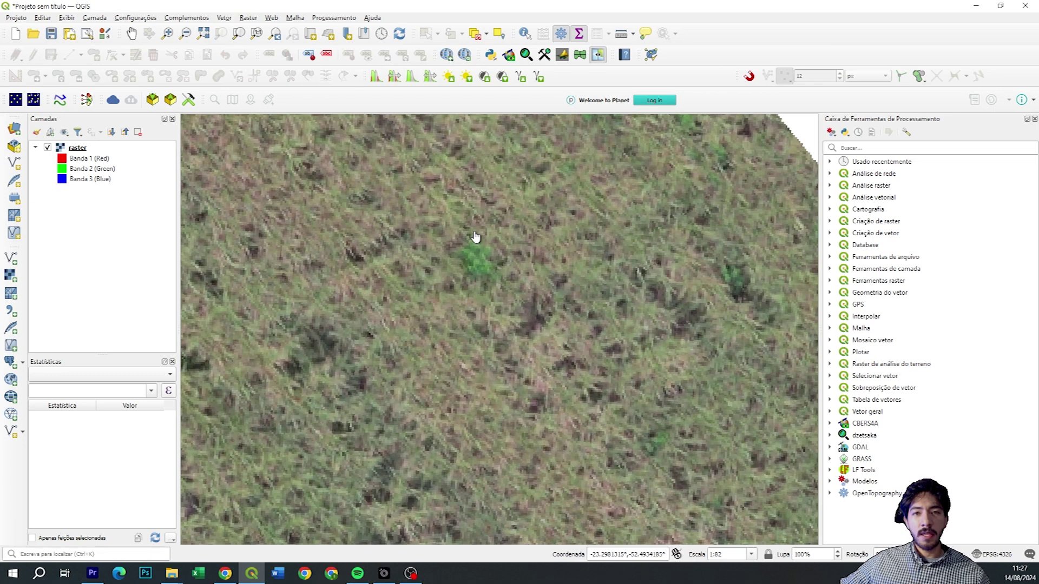
scroll(475, 236, down, 1)
drag(473, 227, 528, 258)
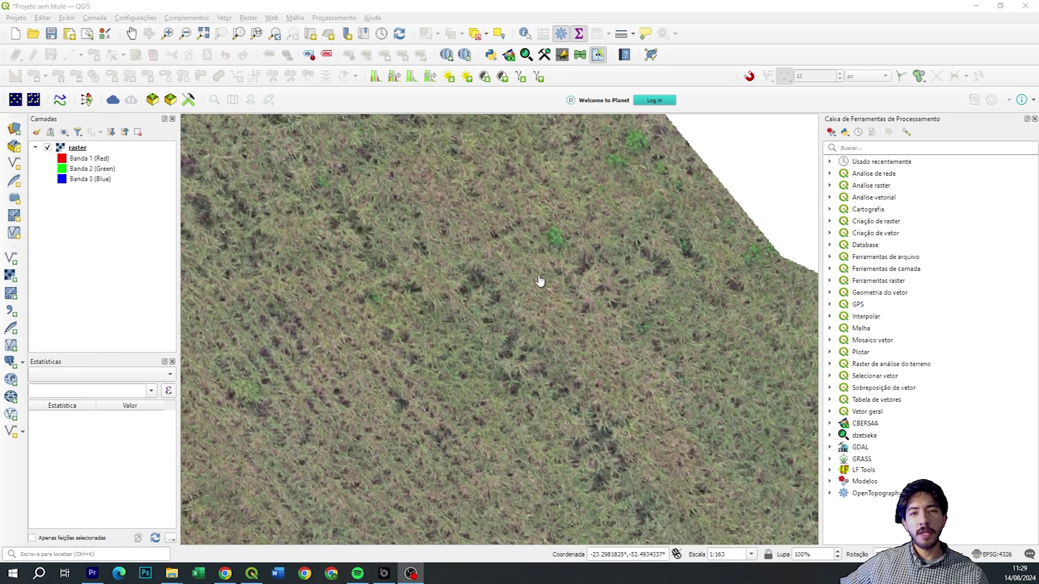
drag(540, 281, 559, 290)
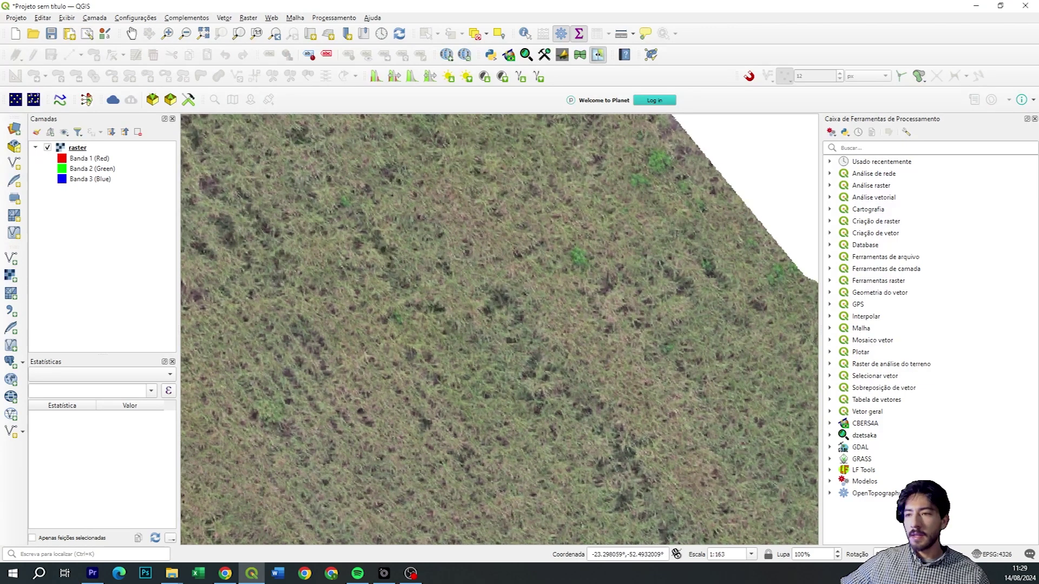
Close the processing toolbox and identify the raster layer's band values at a point in the crop
click(1034, 119)
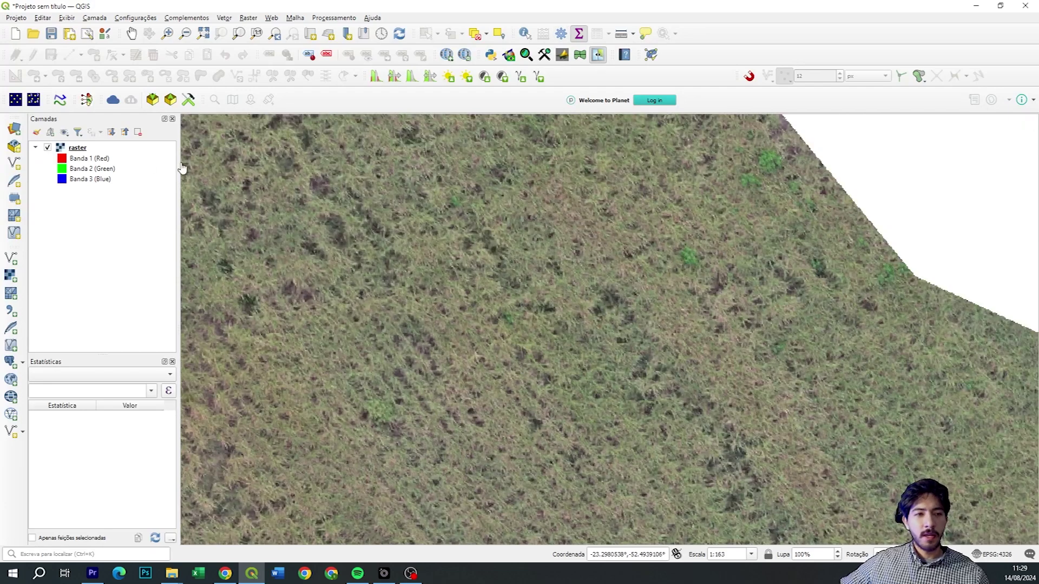
click(126, 147)
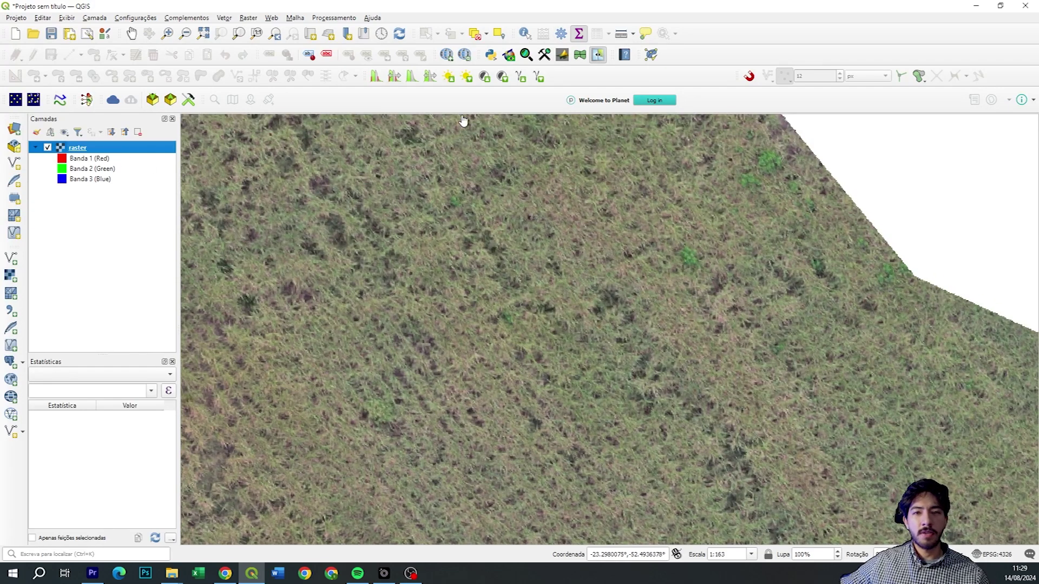
click(525, 34)
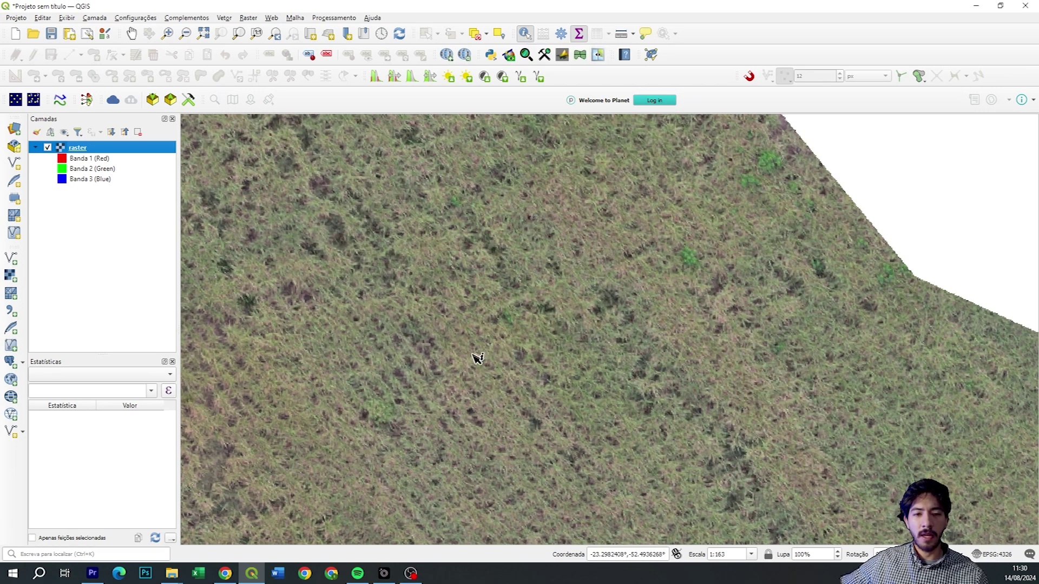
drag(476, 359, 503, 267)
scroll(430, 293, up, 1)
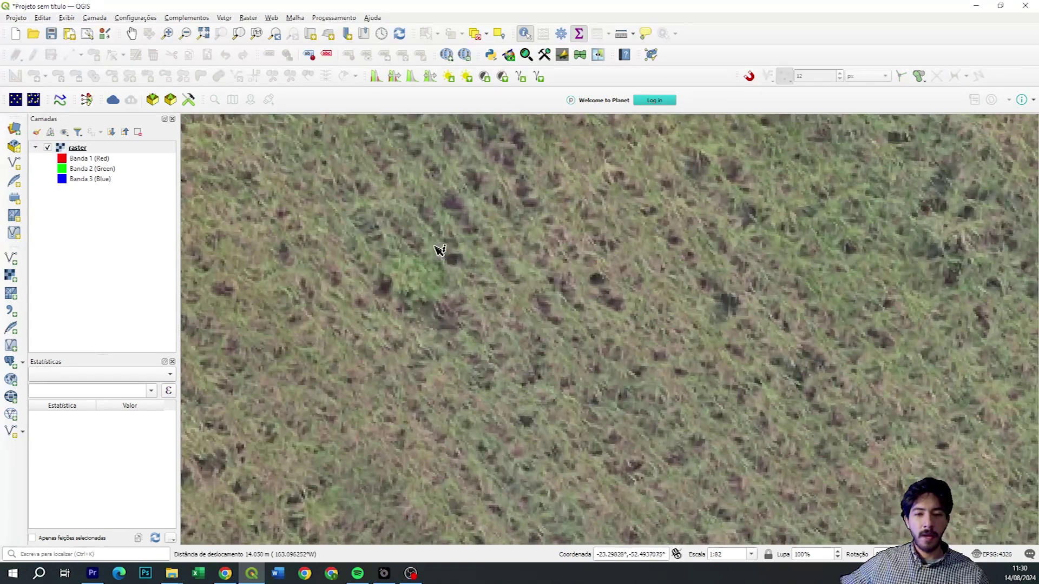
drag(483, 220, 478, 237)
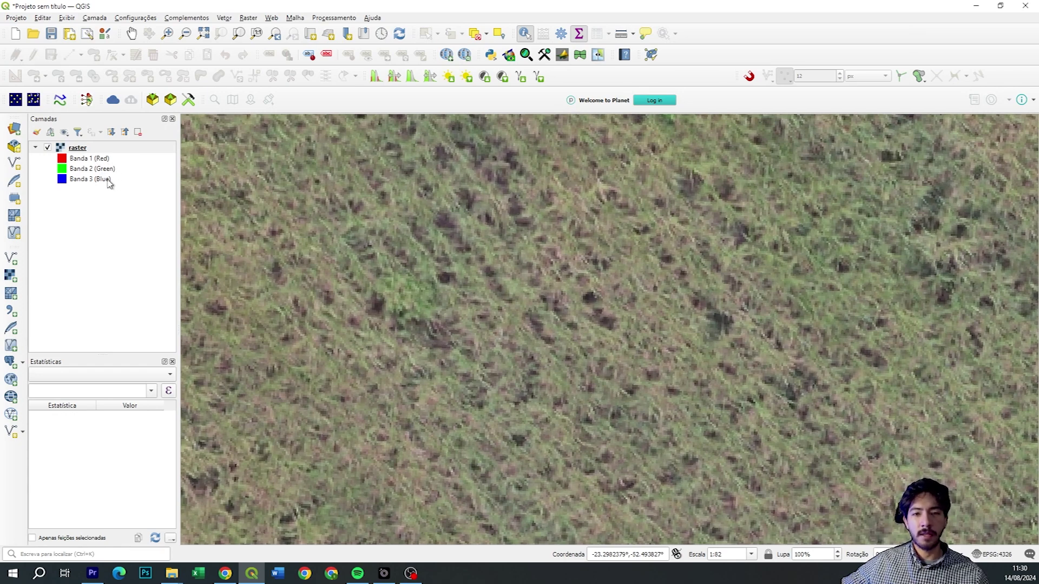
click(508, 201)
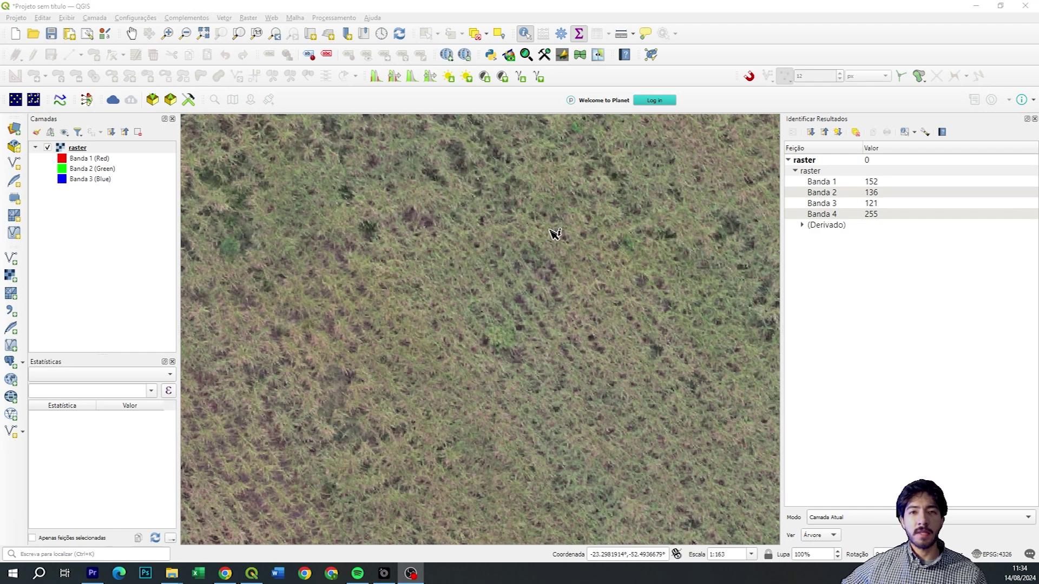
Identify the raster's band values at another point in the crop and on the bright green plant near the plot's edge
drag(526, 309, 596, 260)
click(575, 227)
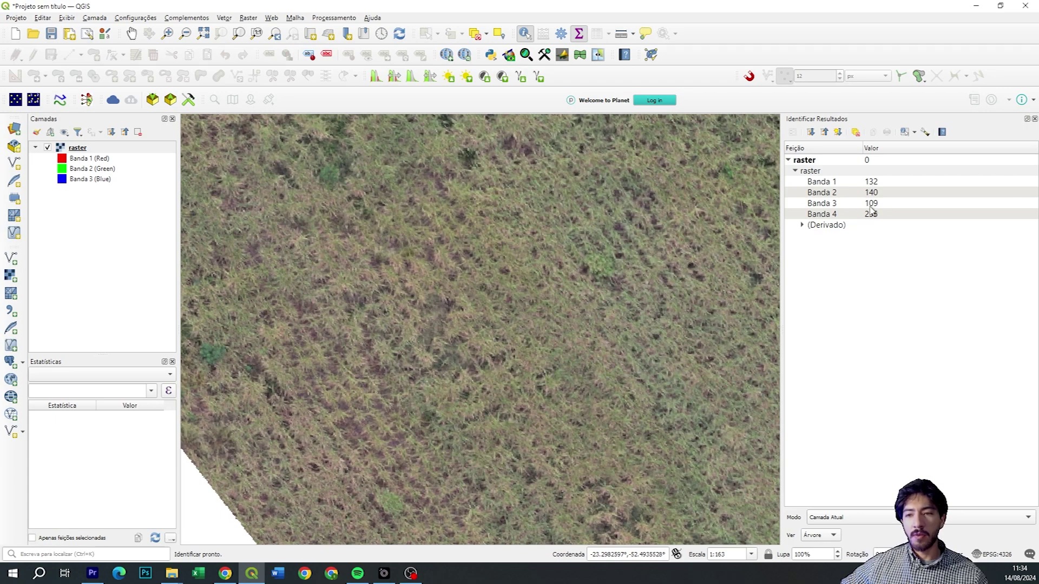
drag(622, 183, 394, 300)
drag(630, 209, 530, 261)
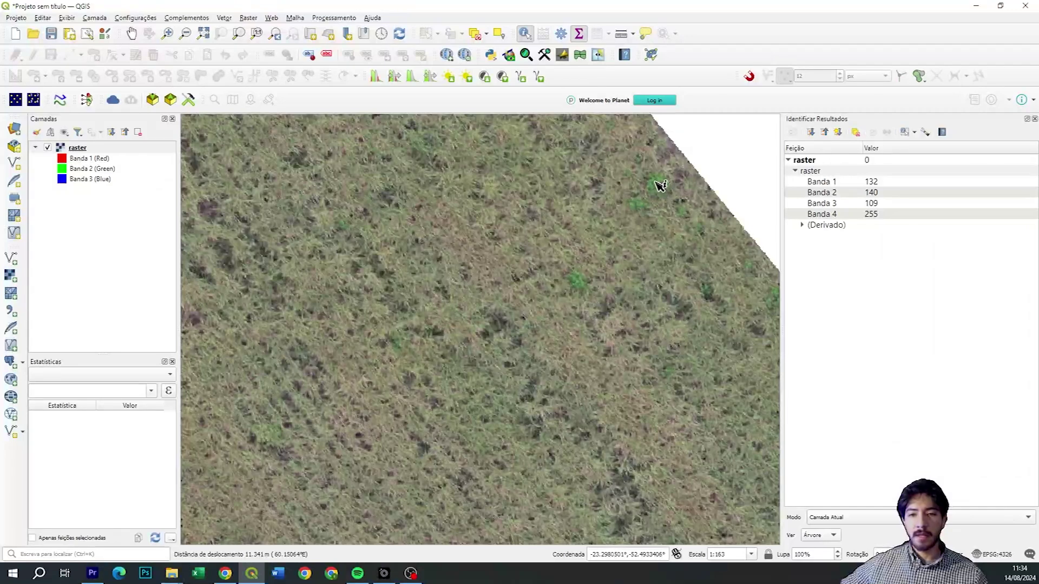
click(660, 185)
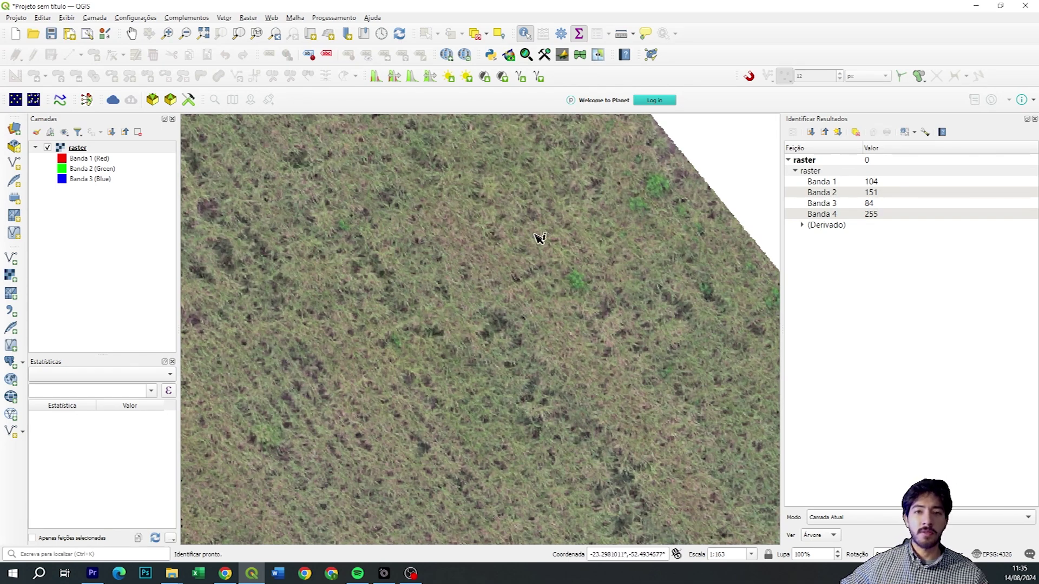
drag(537, 238, 595, 221)
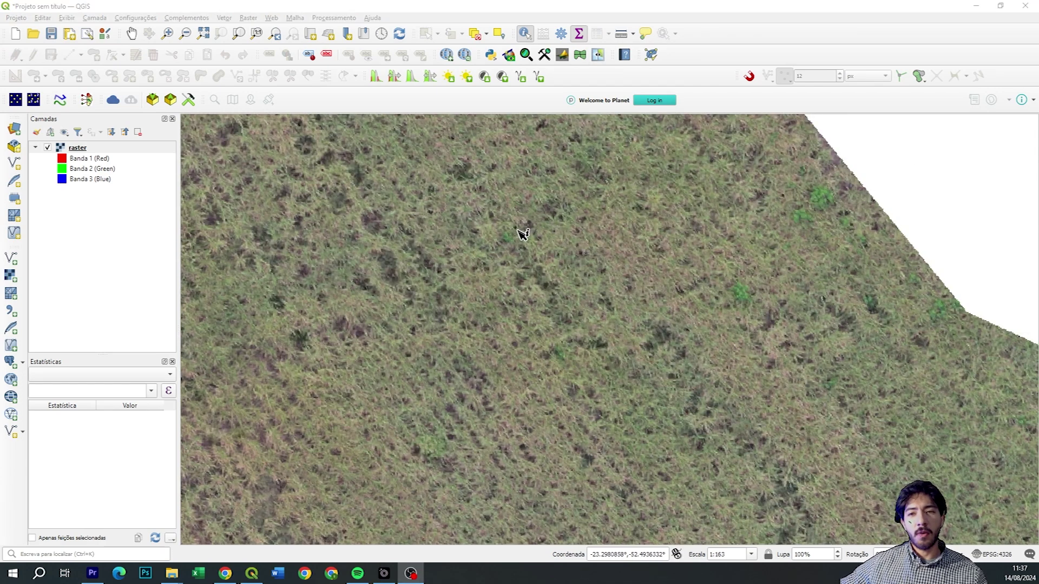
drag(650, 275, 628, 273)
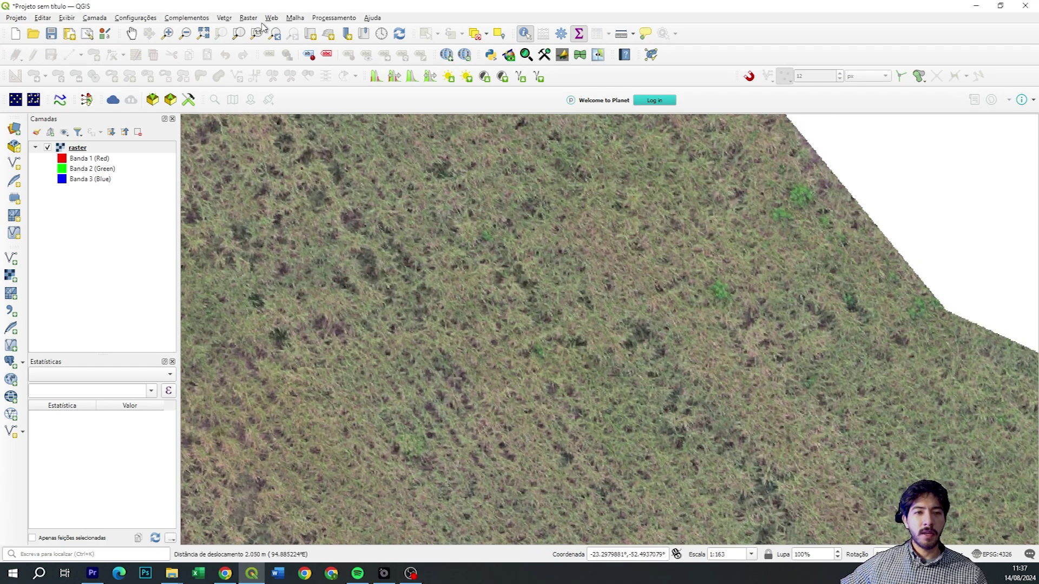
click(248, 18)
click(271, 27)
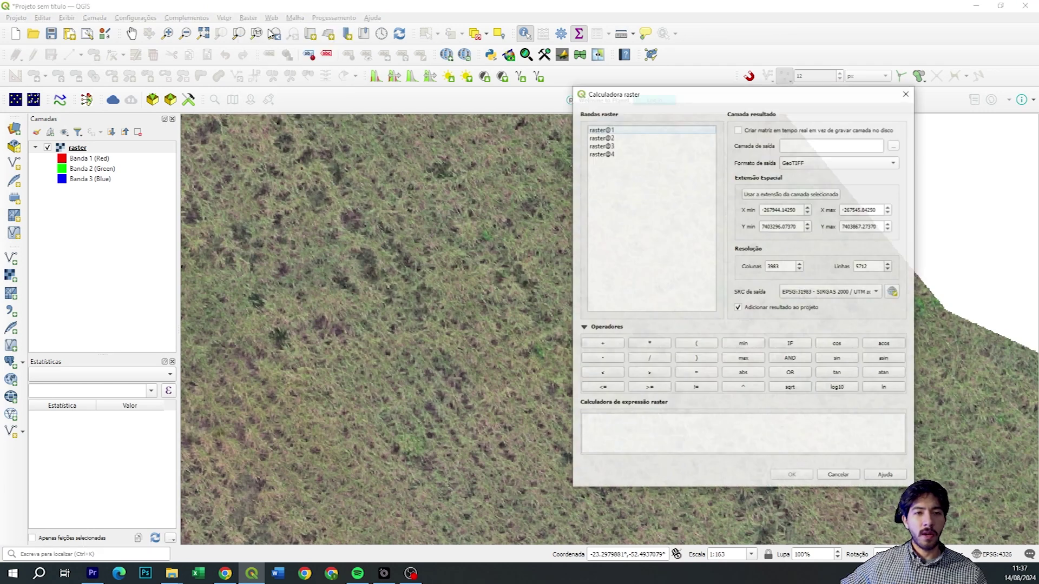
click(601, 420)
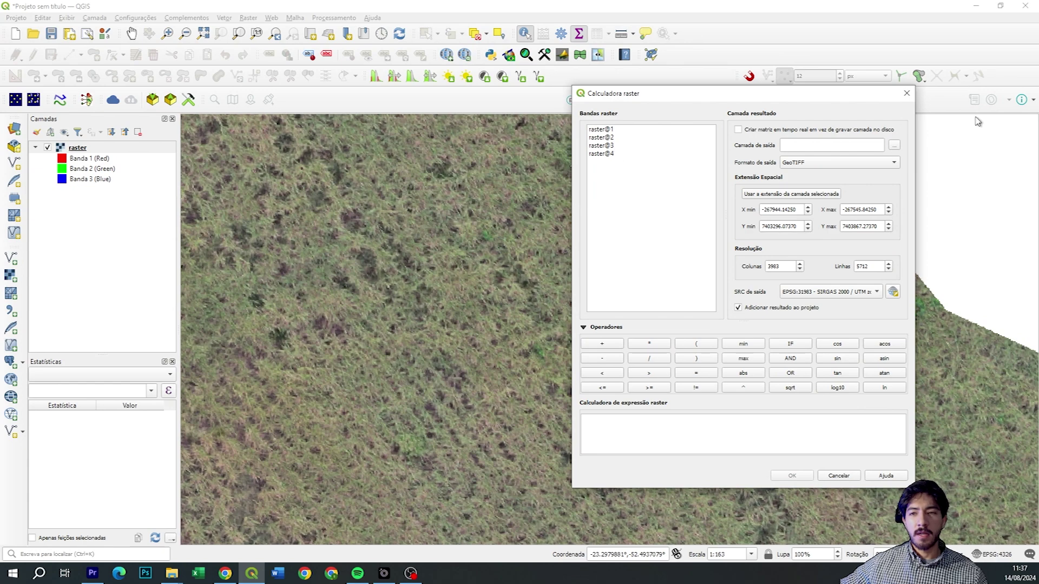
click(906, 93)
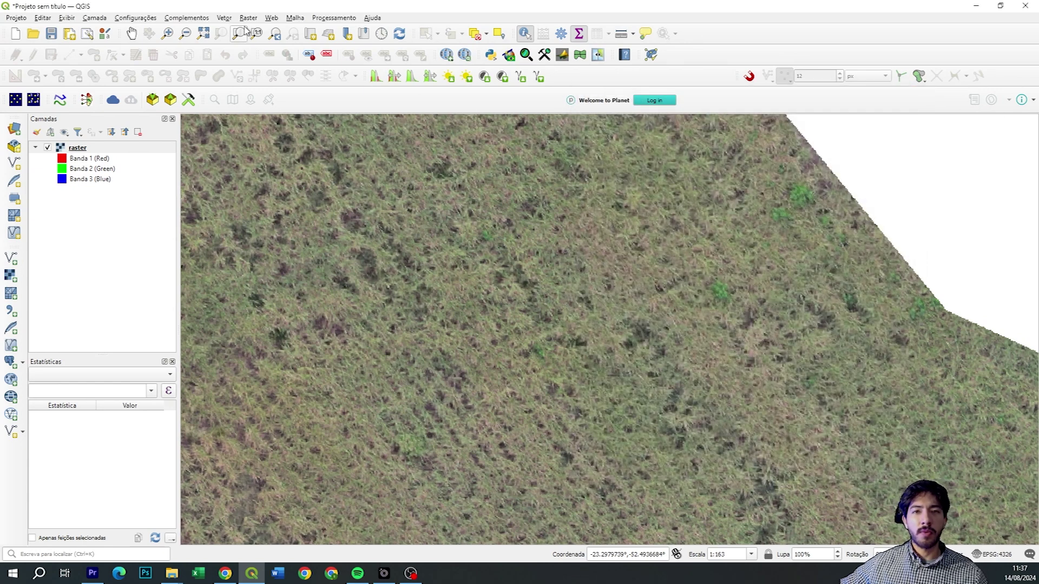
Search the available plugins for lf, view the LF Tools plugin's details, and close the plugin manager
click(209, 18)
click(207, 32)
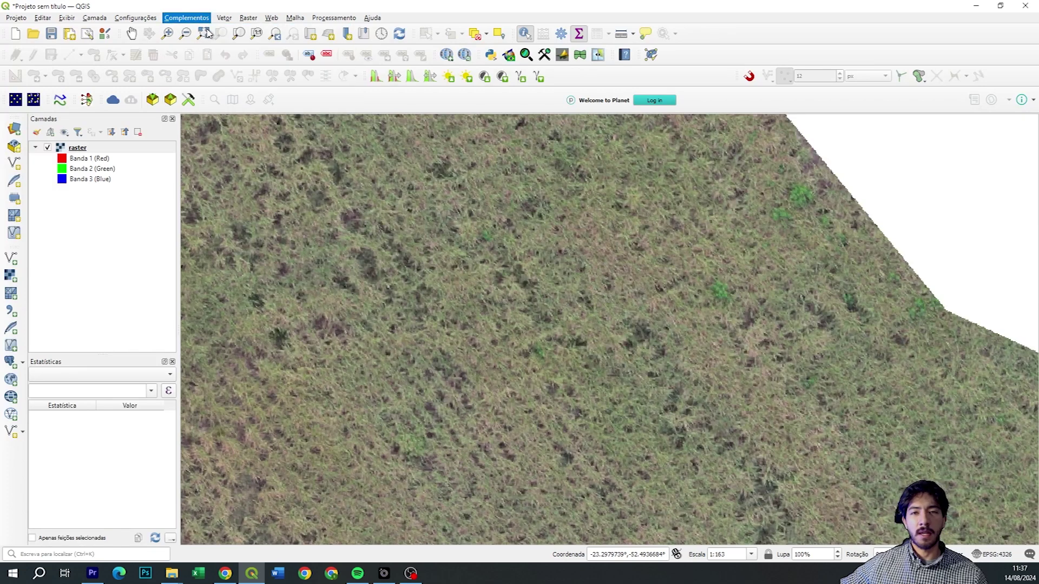
drag(410, 119, 391, 122)
text(lf)
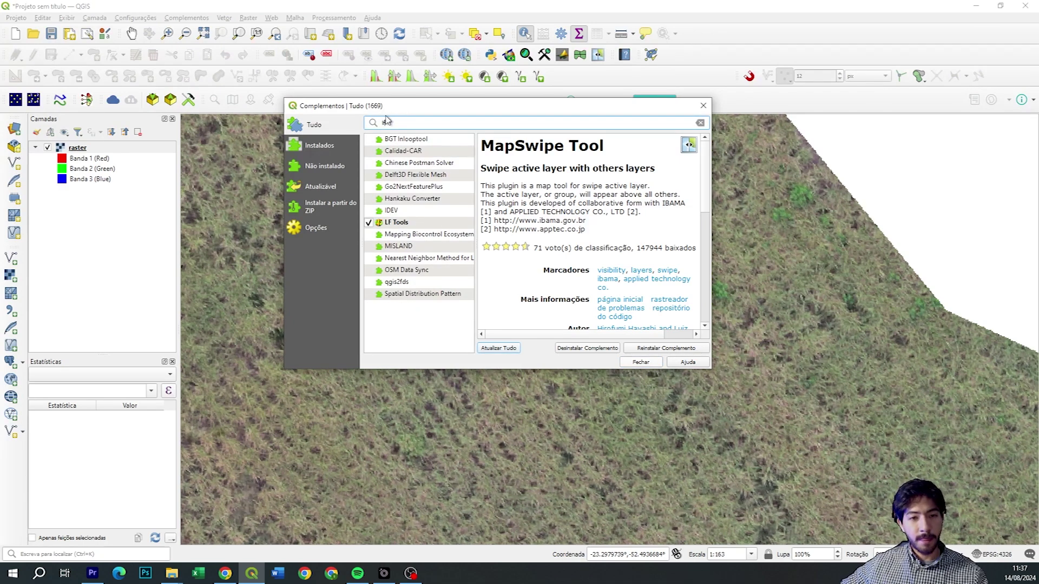
click(409, 222)
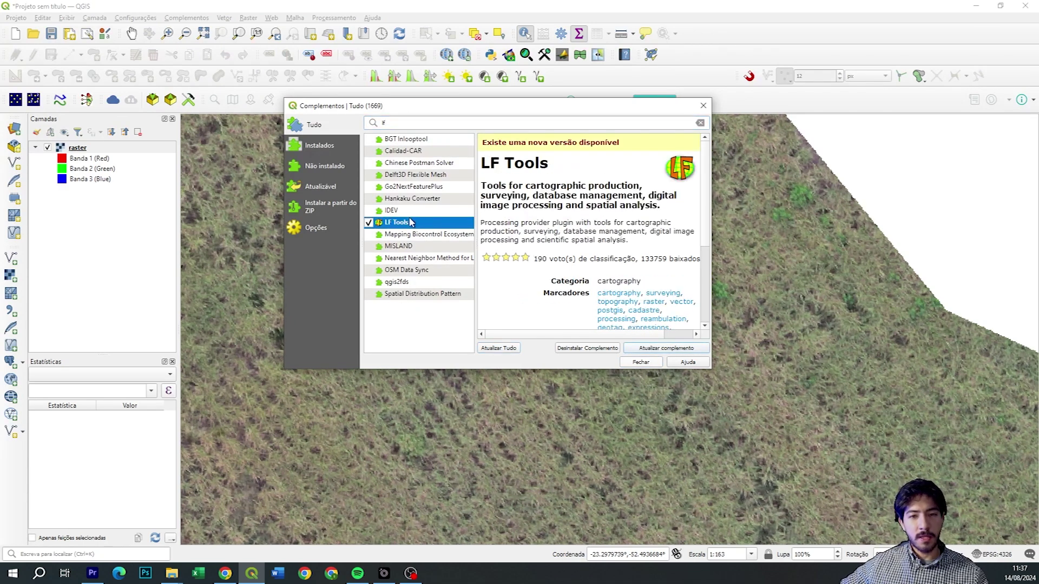
drag(491, 161, 549, 163)
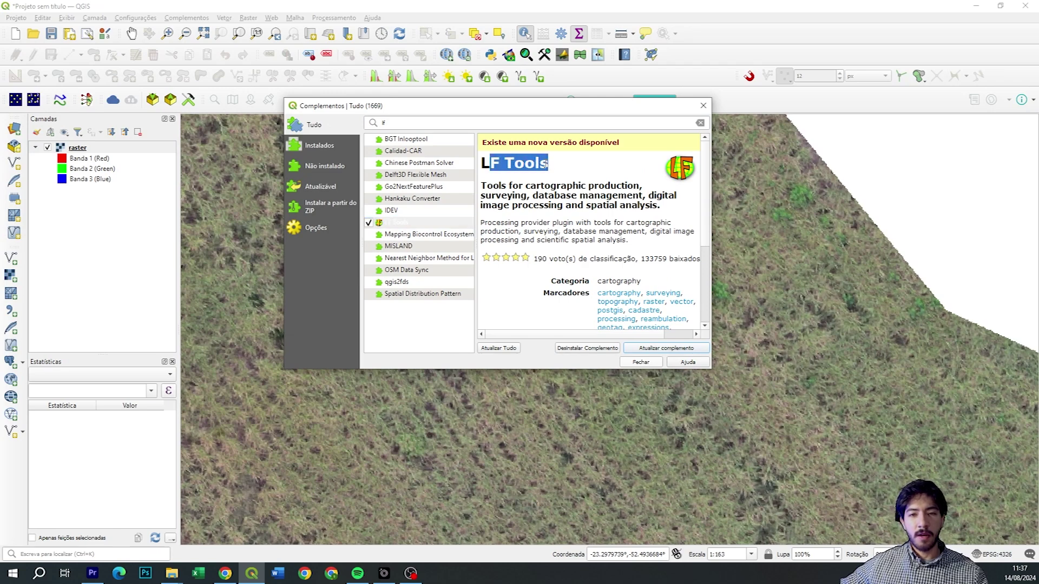
click(554, 162)
click(702, 105)
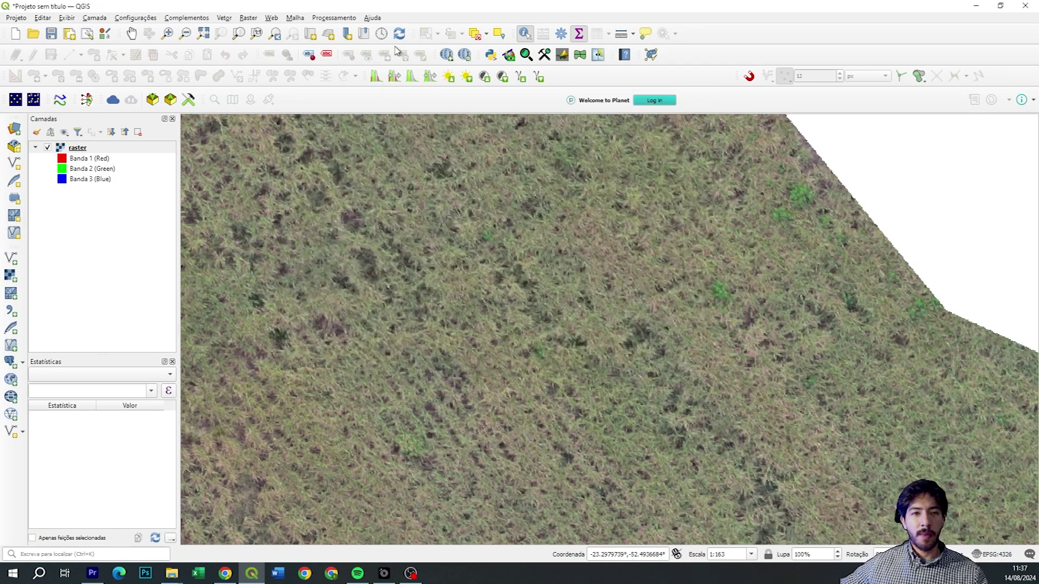
Open the Aritmética de bandas algorithm from the Raster group of LF Tools in the processing toolbox
click(350, 20)
click(356, 28)
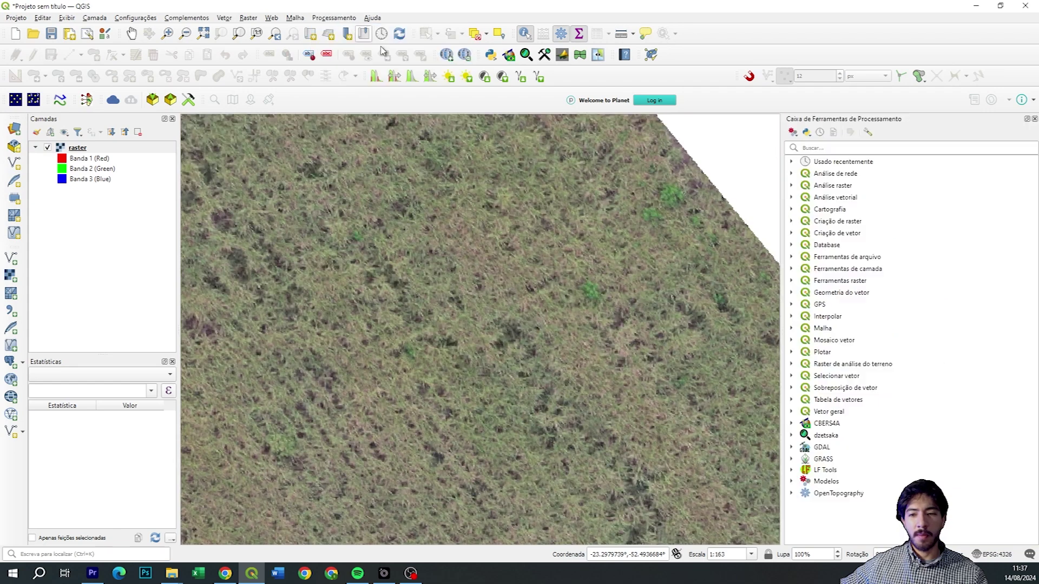
click(791, 471)
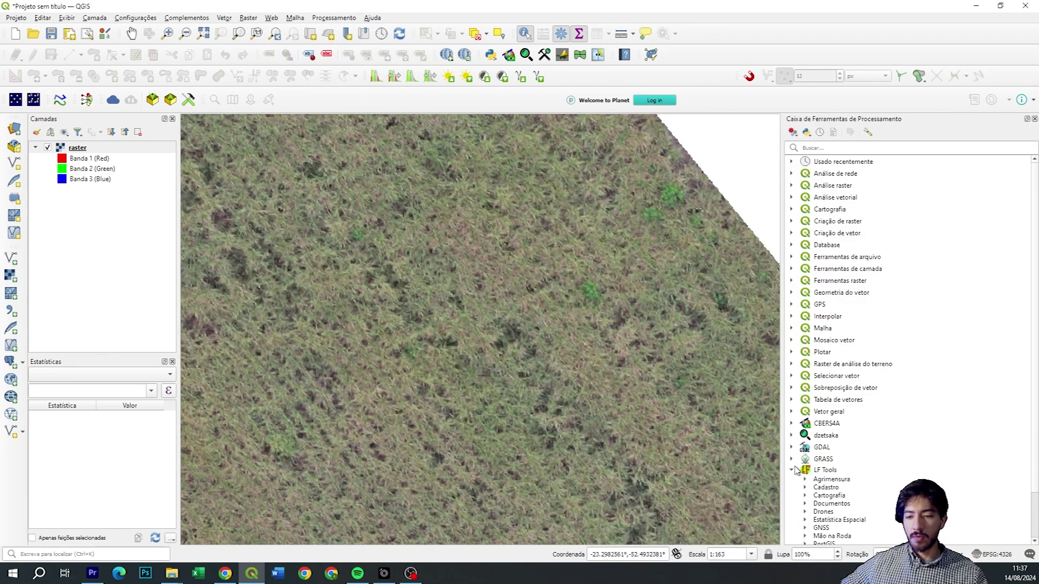
scroll(816, 464, down, 2)
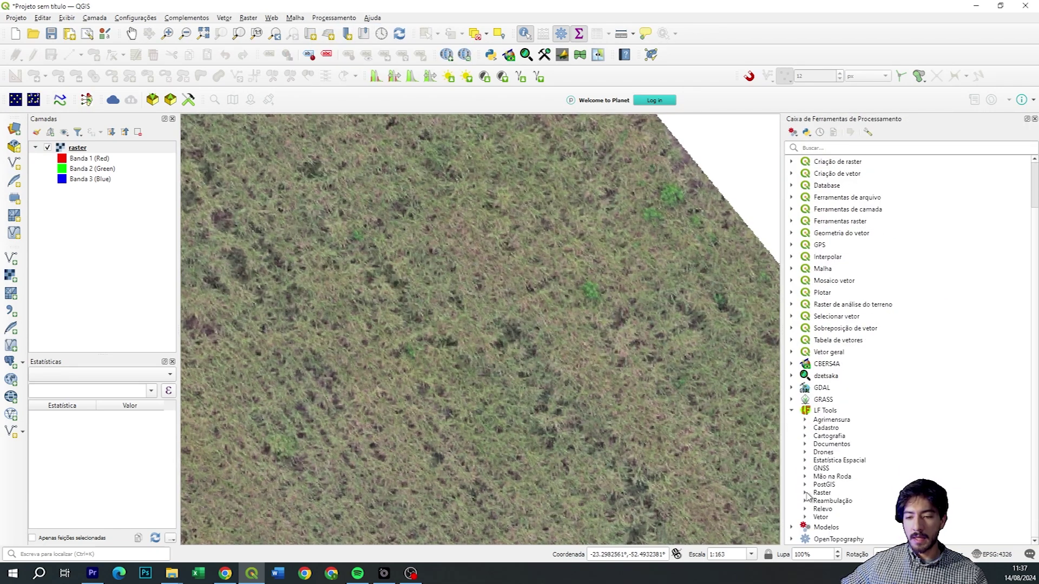
click(805, 493)
scroll(828, 492, down, 1)
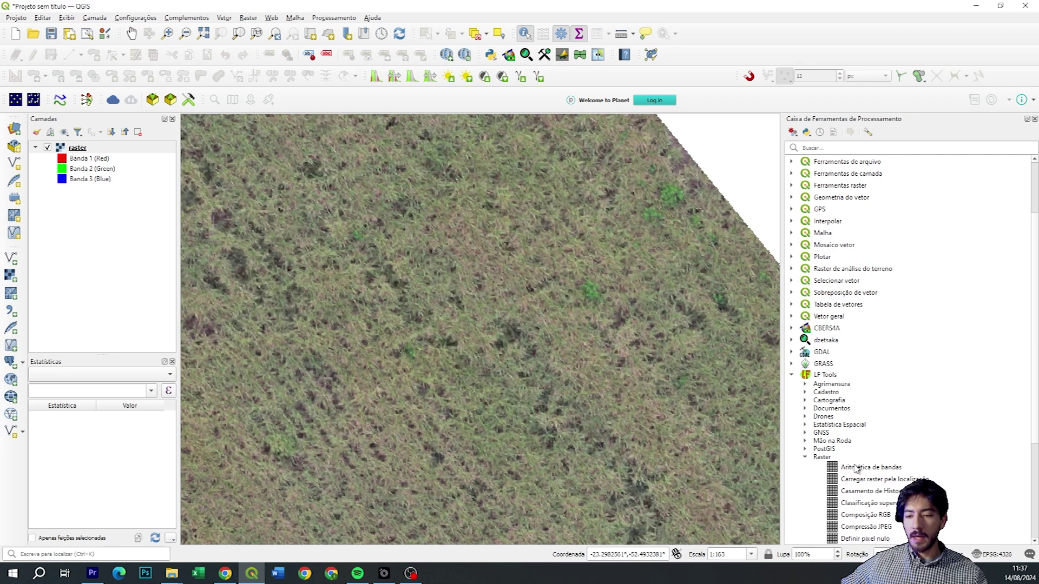
double_click(852, 468)
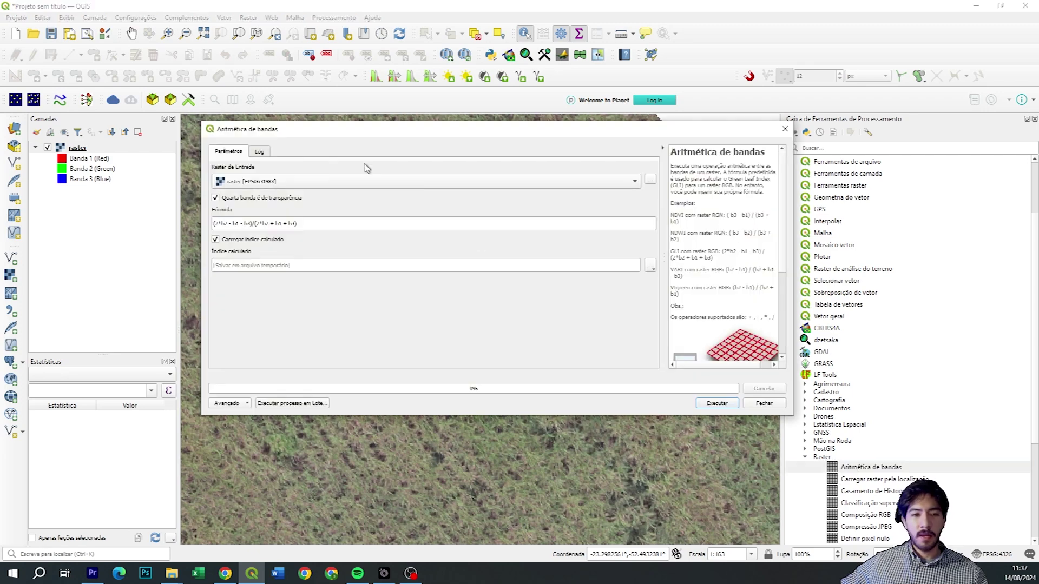
drag(301, 138, 341, 133)
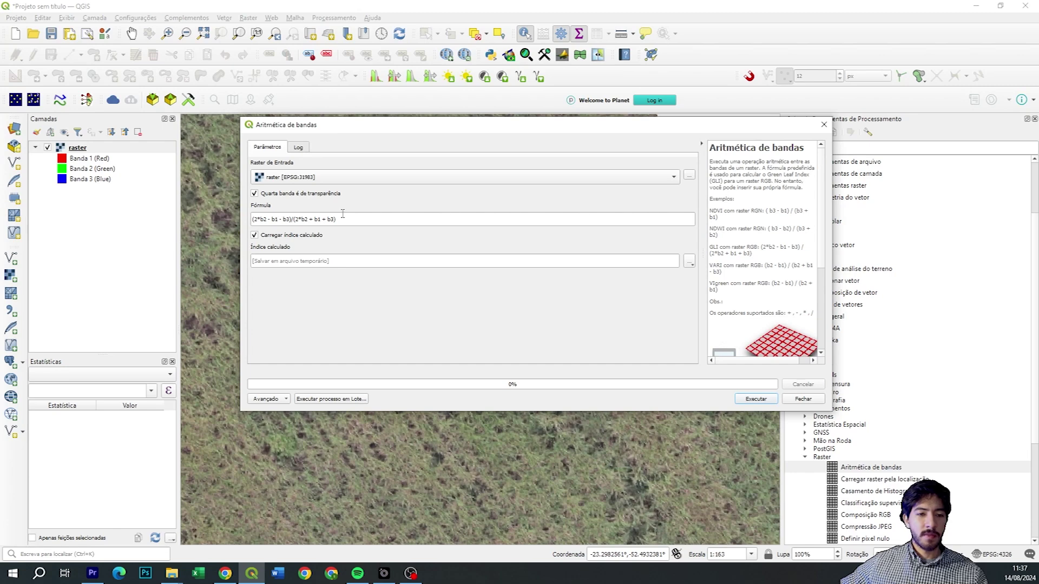
Replace the band arithmetic formula with the VARI example for RGB rasters, (b2 - b1) / (b2 + b1 - b3)
drag(353, 217, 248, 224)
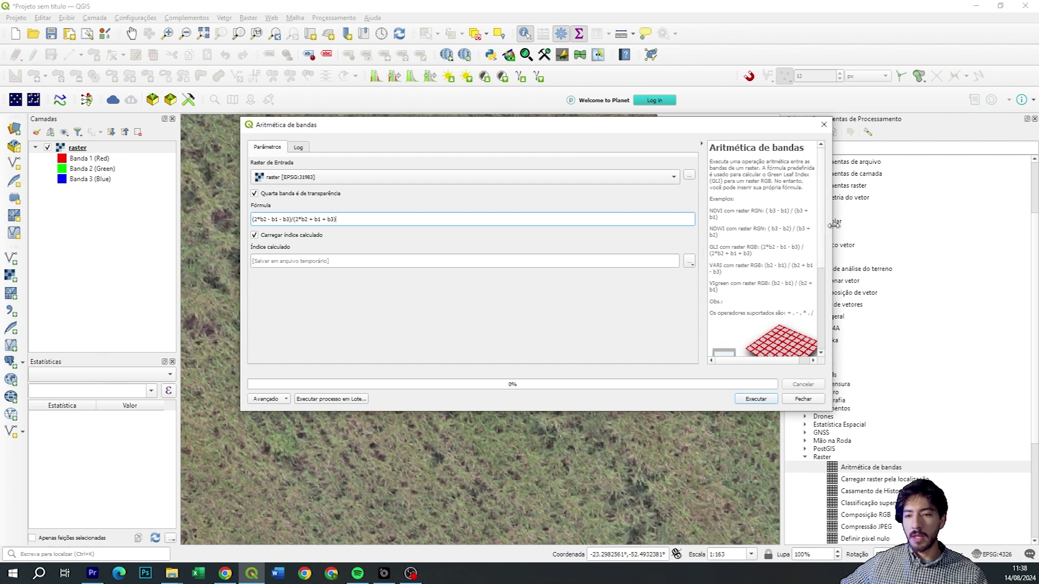
drag(834, 226, 861, 228)
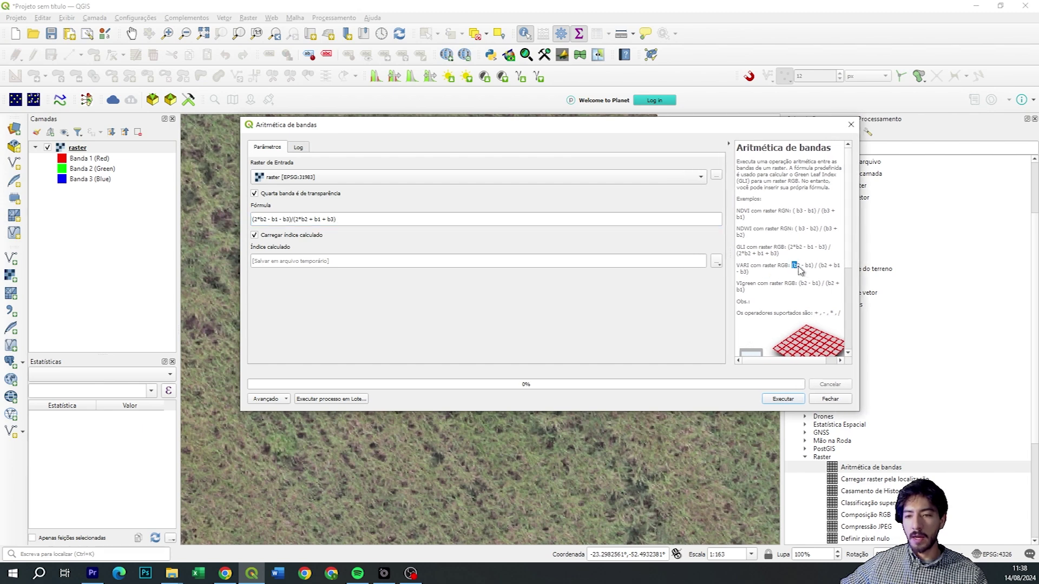
drag(797, 266, 803, 276)
key(ctrl+c)
drag(366, 219, 251, 221)
key(ctrl+v)
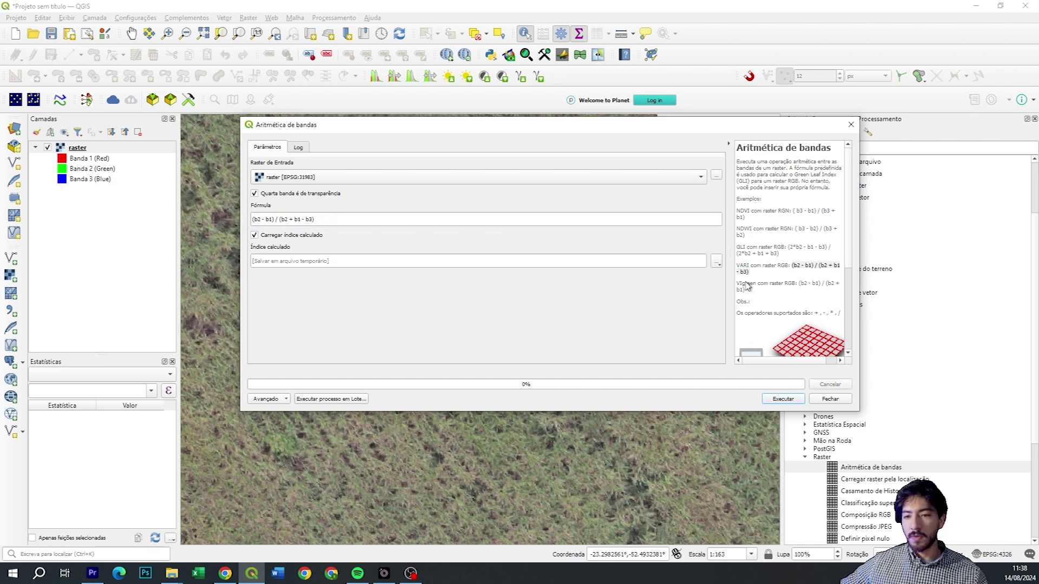
drag(572, 132, 616, 171)
drag(381, 262, 288, 258)
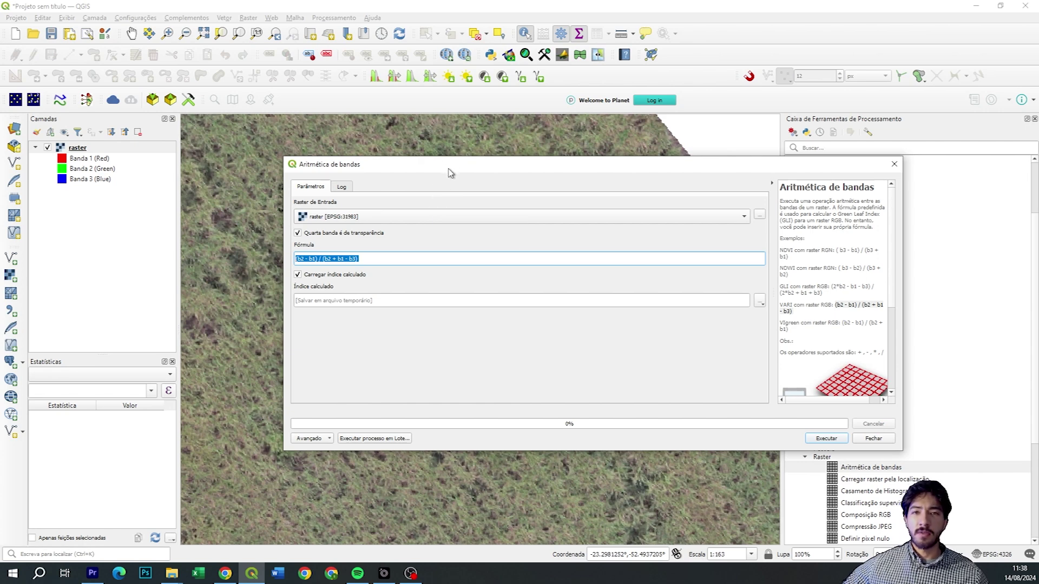
drag(449, 169, 377, 156)
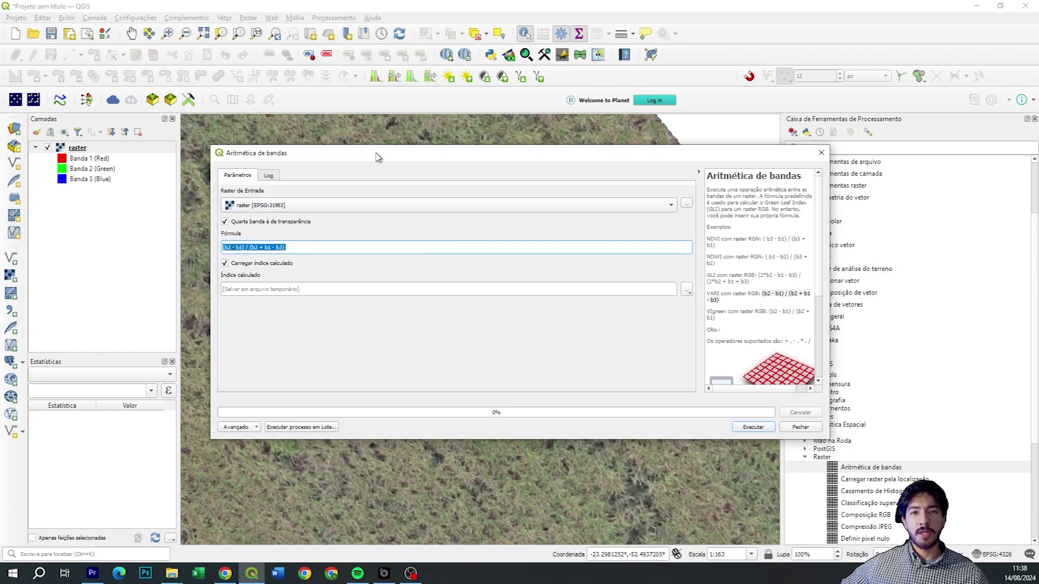
drag(377, 157, 381, 158)
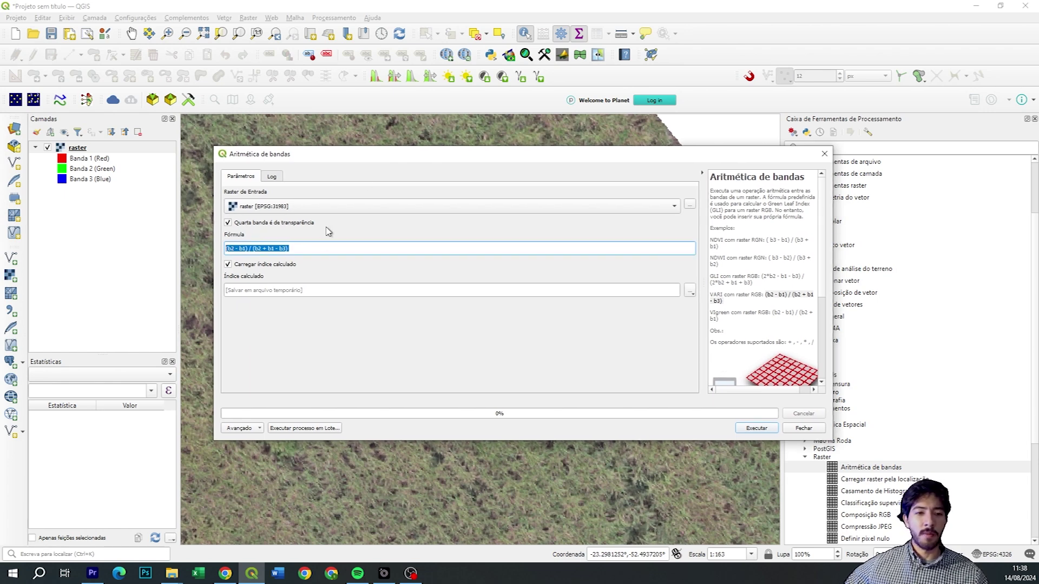
click(312, 246)
drag(295, 250, 225, 250)
click(296, 250)
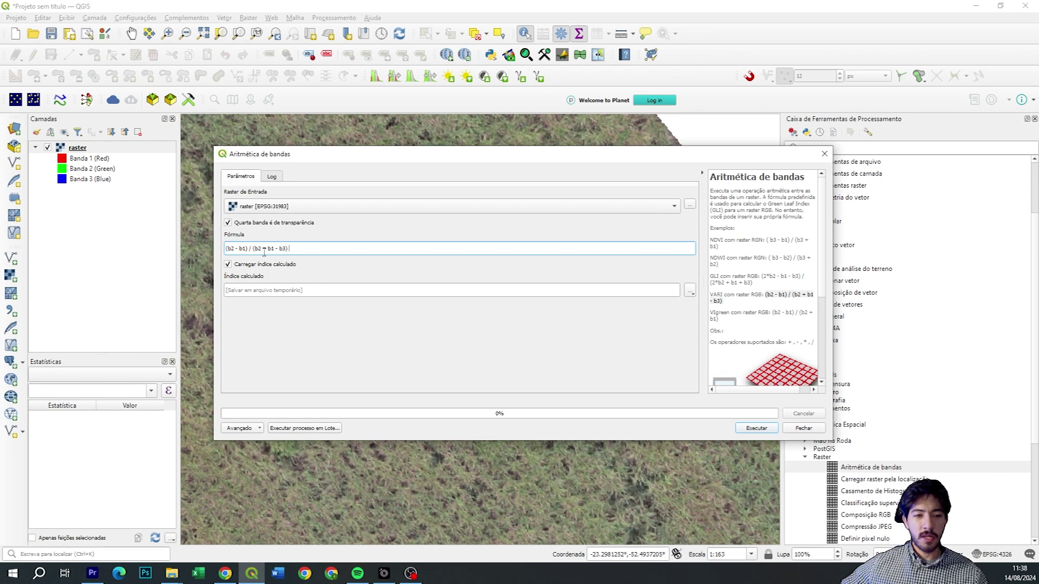
click(751, 314)
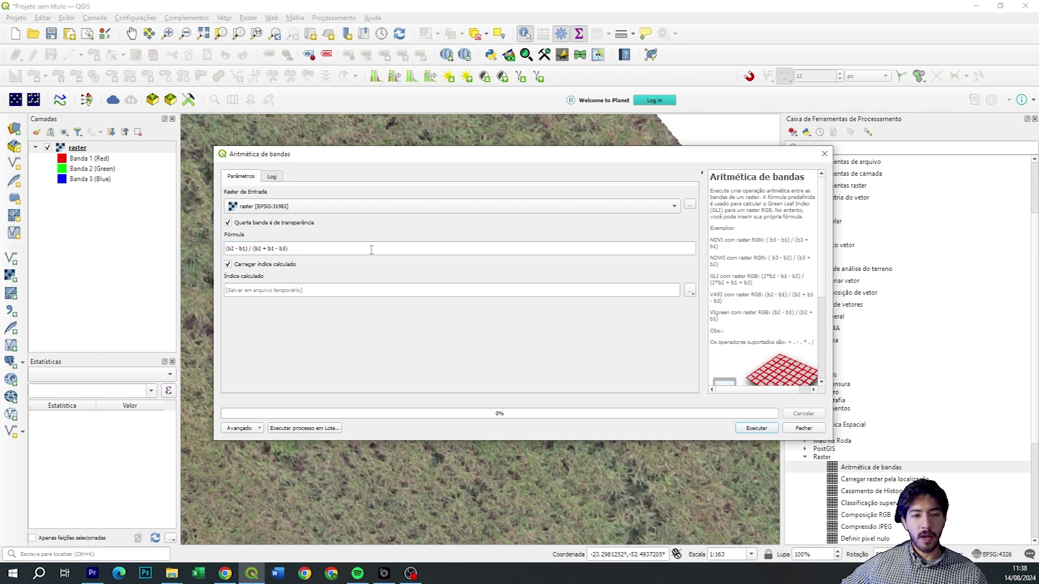
Run the band arithmetic on the raster layer with a temporary output file and close the dialog
click(756, 432)
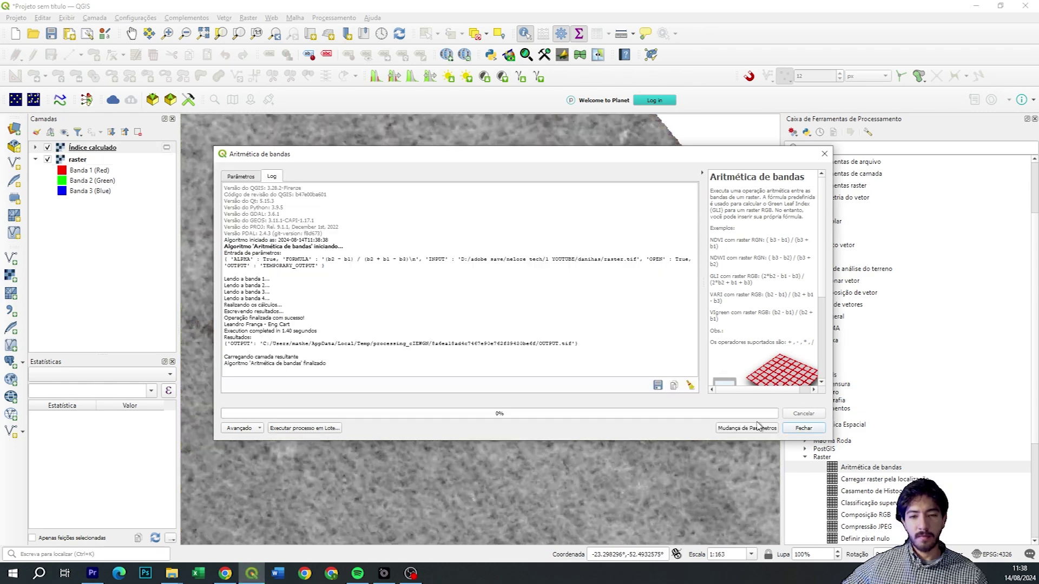
click(802, 428)
Examine the calculated index along the field, looking for bright spots around the plot's inner bend and edges
scroll(575, 338, down, 2)
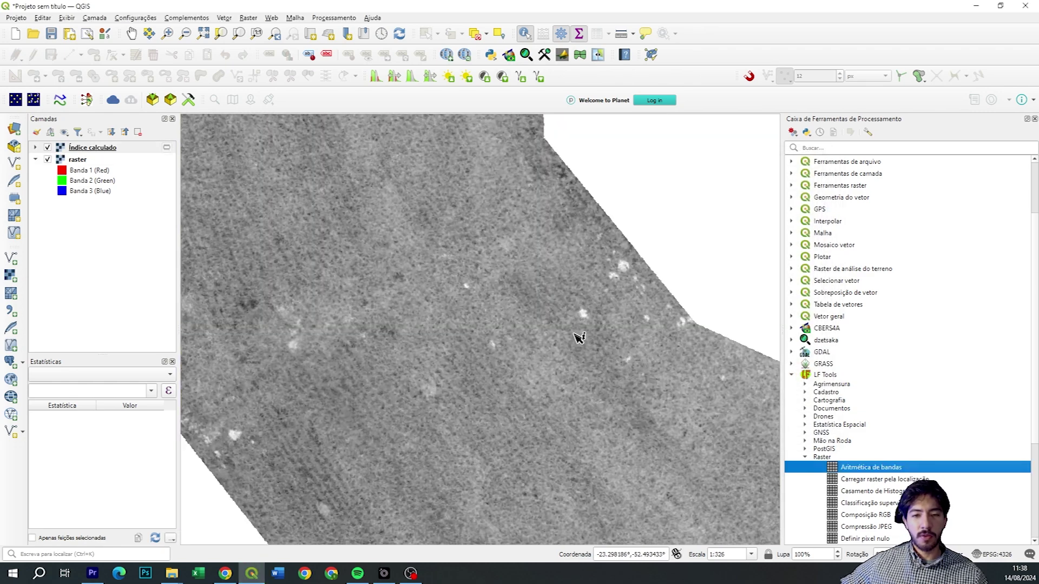
drag(571, 358, 417, 193)
scroll(481, 267, down, 1)
drag(473, 255, 559, 401)
drag(439, 271, 492, 374)
drag(480, 279, 498, 360)
drag(509, 324, 466, 235)
drag(514, 356, 502, 307)
drag(528, 347, 497, 277)
drag(565, 354, 541, 350)
drag(514, 292, 519, 307)
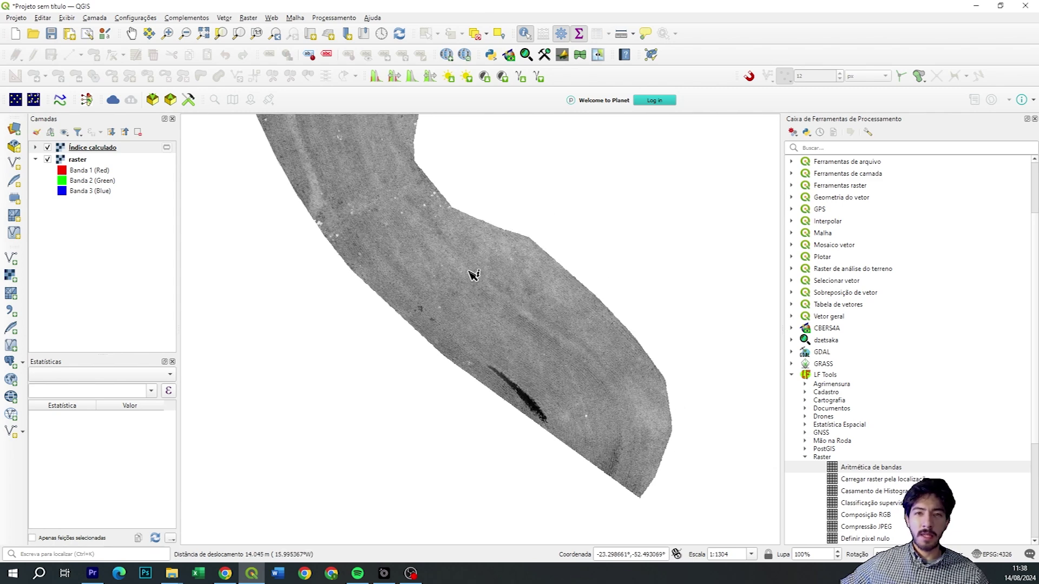
Identify the Índice calculado layer's value at a point in the crop
click(152, 148)
click(525, 33)
scroll(441, 255, up, 2)
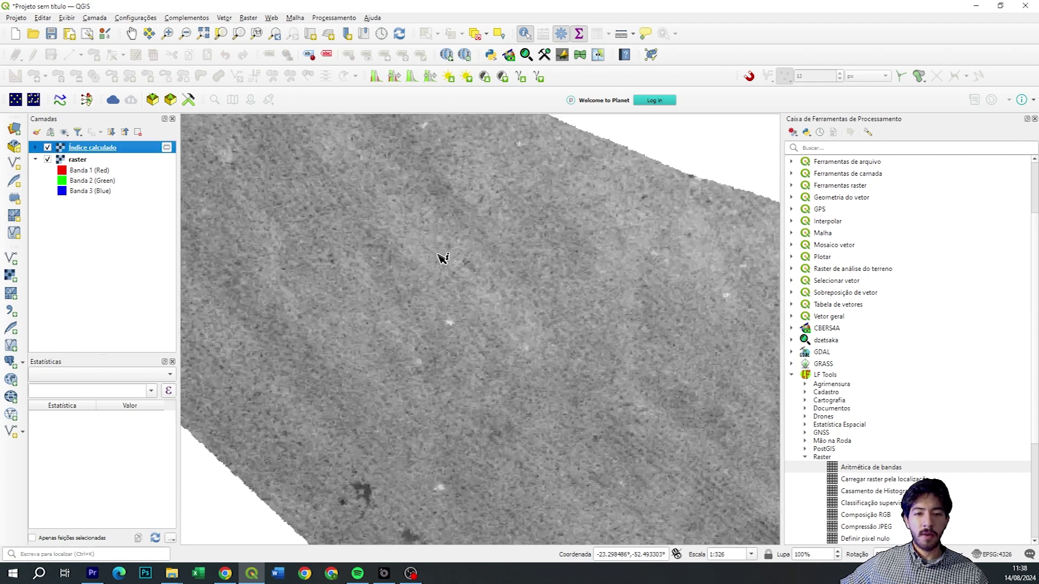
click(435, 256)
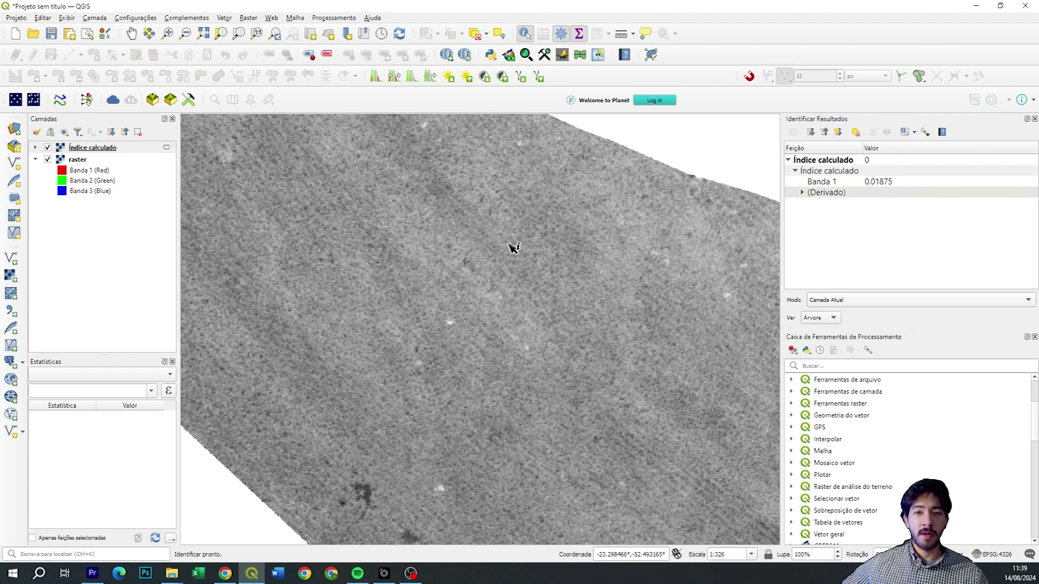
Compare the bright plants near the inner bend with the original raster by hiding and showing the Índice calculado layer
scroll(514, 248, down, 2)
drag(480, 239, 492, 285)
click(47, 147)
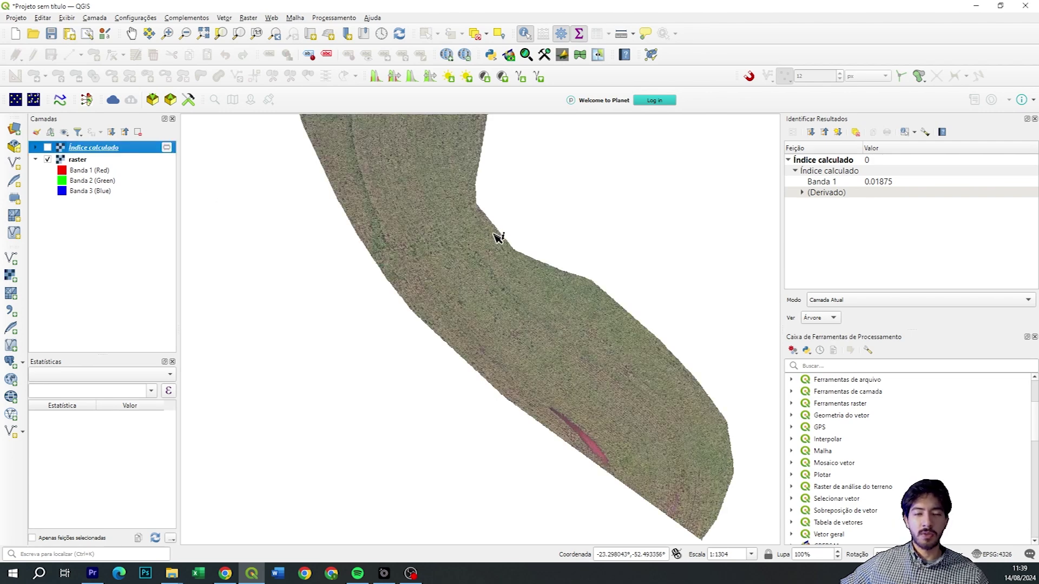
scroll(496, 238, up, 2)
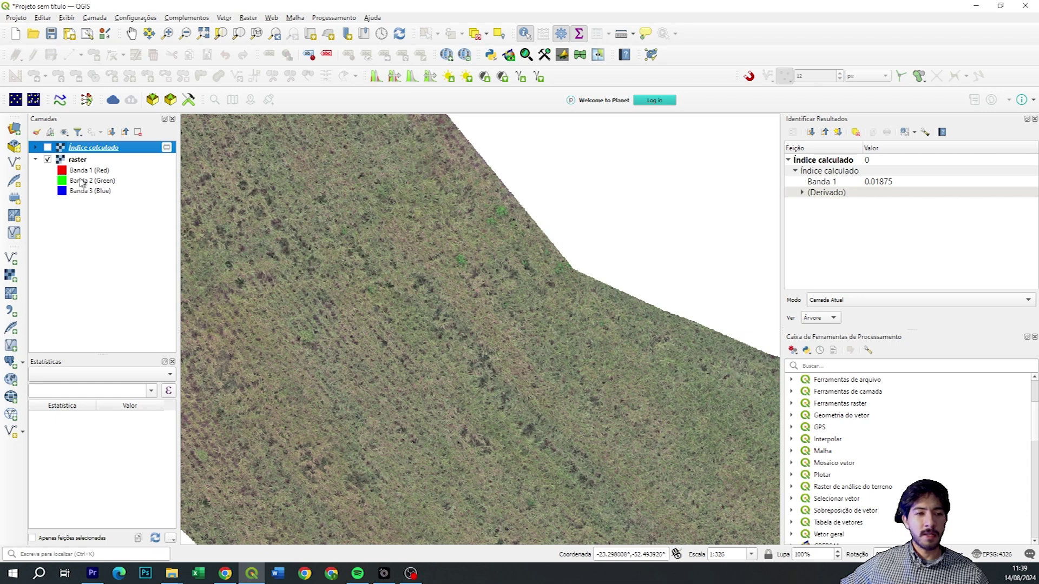
click(48, 147)
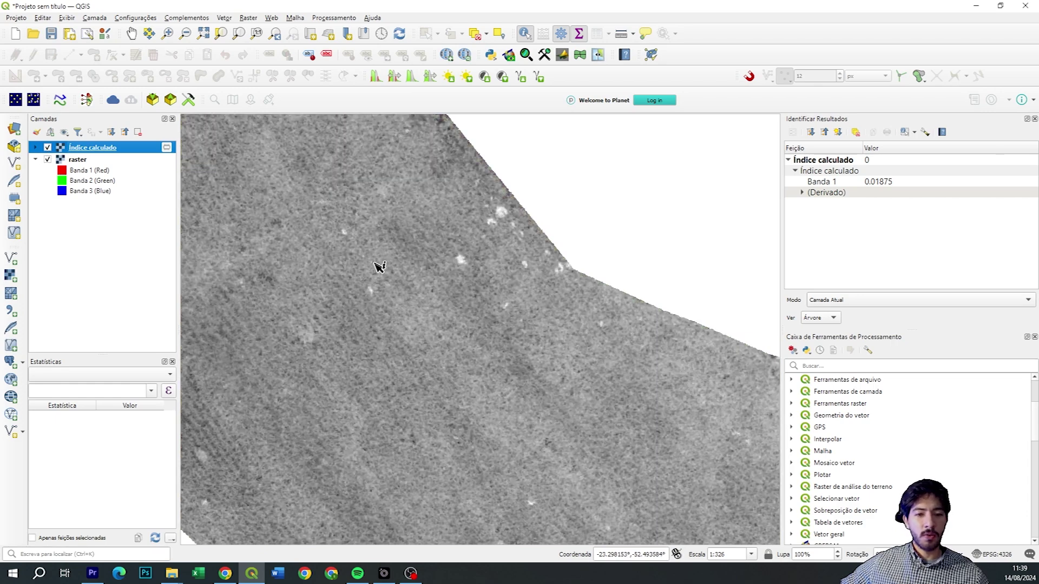
scroll(365, 269, down, 1)
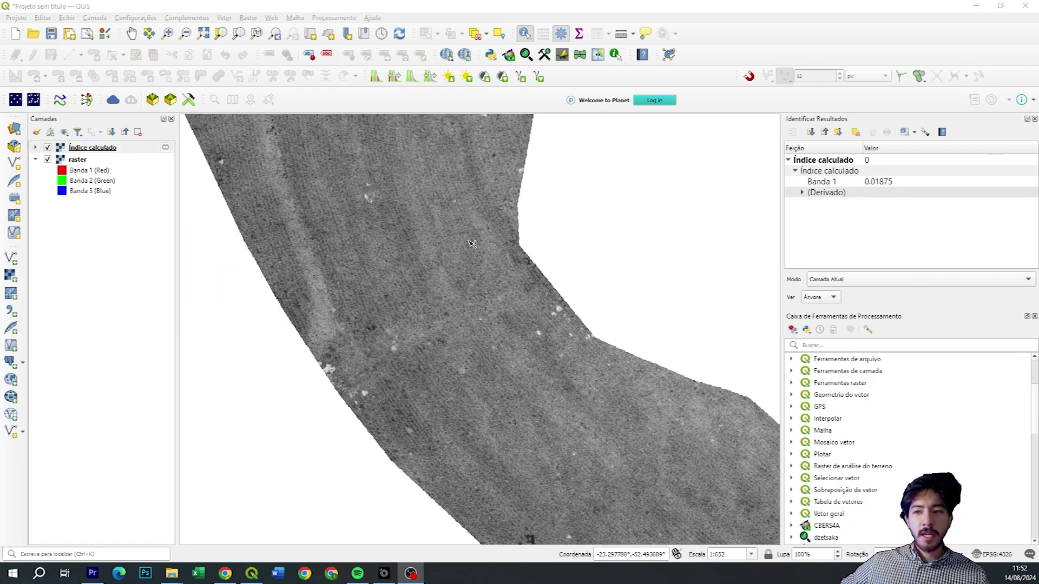
Close the processing toolbox and identify the Índice calculado values at several points of the darker crop near the inner bend
click(1035, 316)
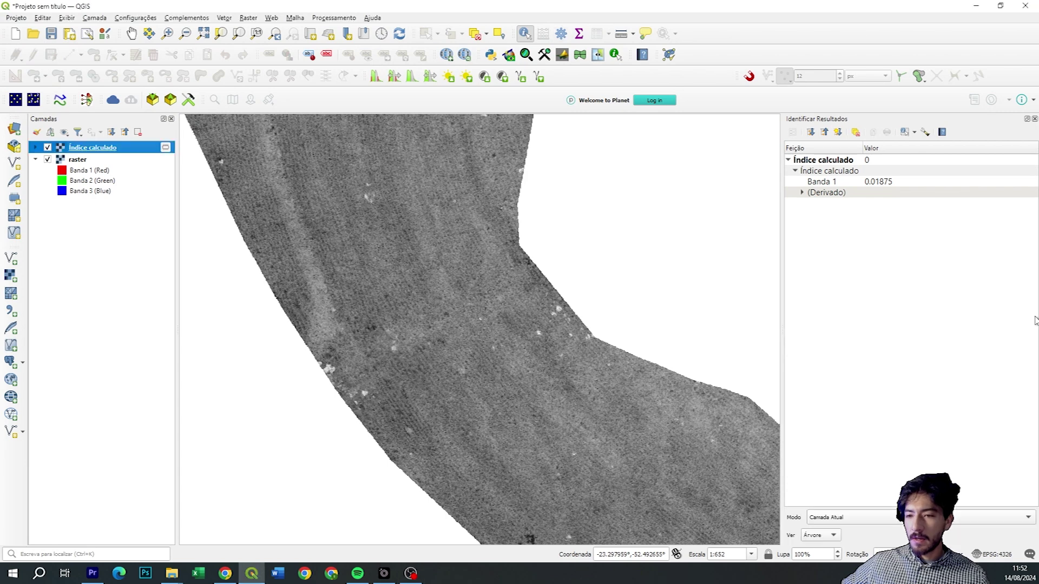
click(524, 34)
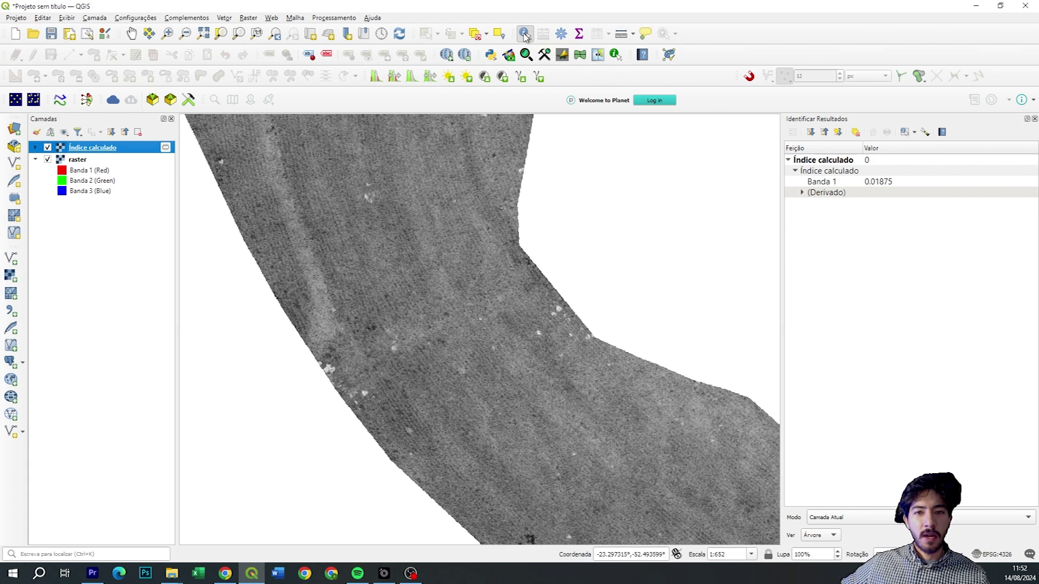
scroll(492, 208, up, 4)
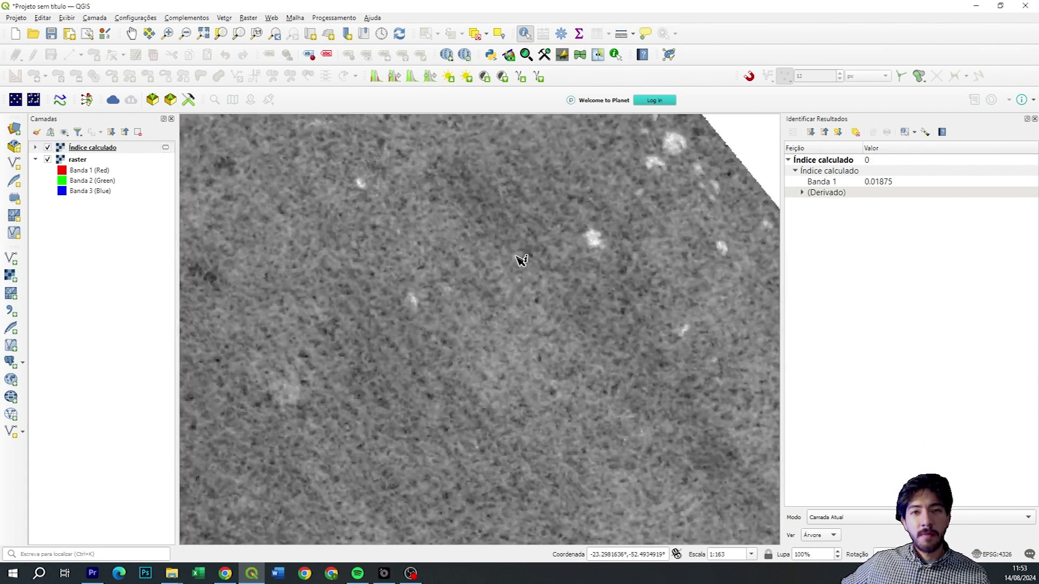
click(521, 260)
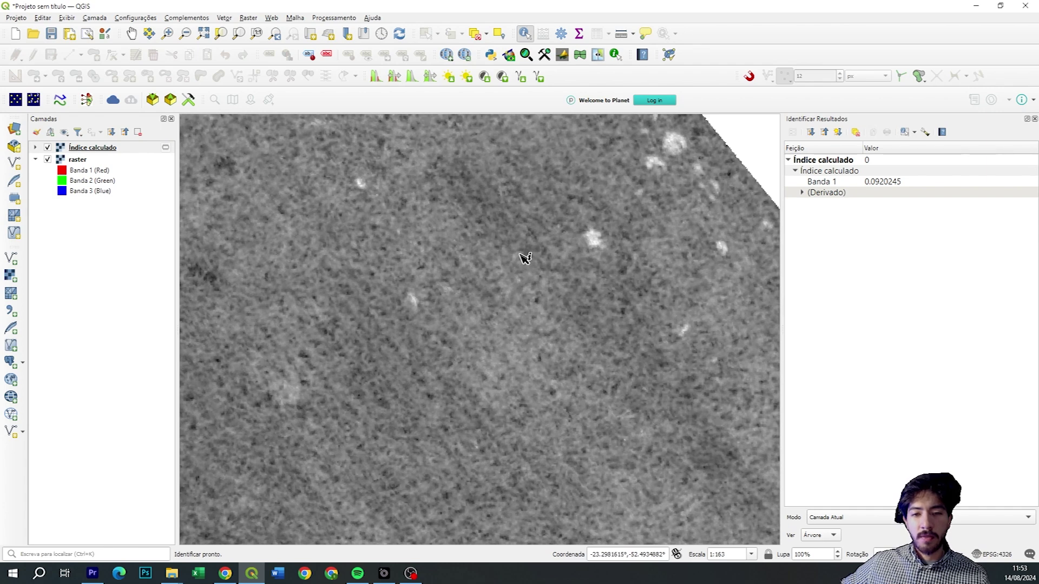
click(530, 278)
click(555, 260)
click(551, 237)
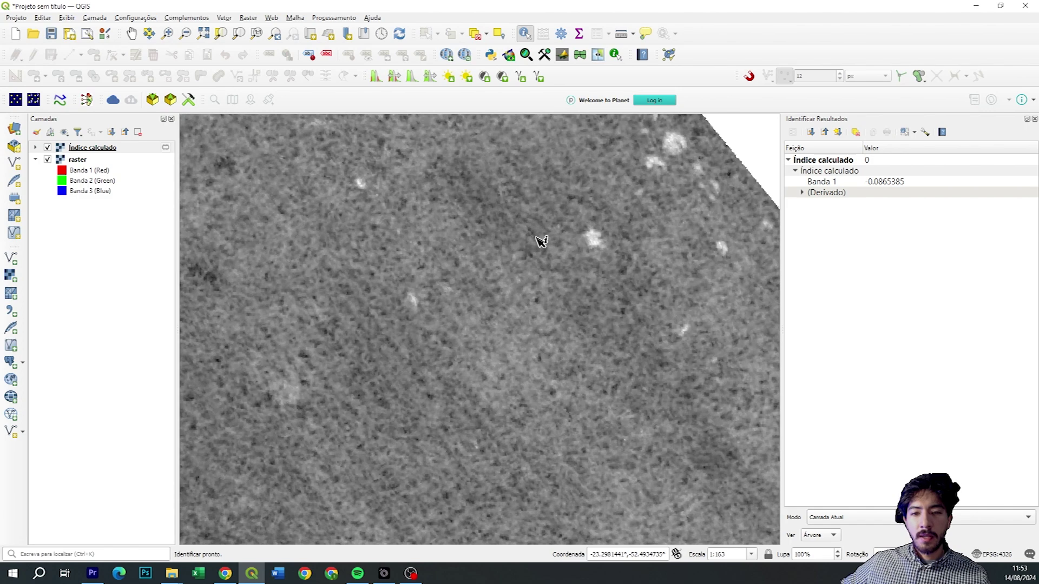
scroll(550, 242, up, 1)
click(552, 242)
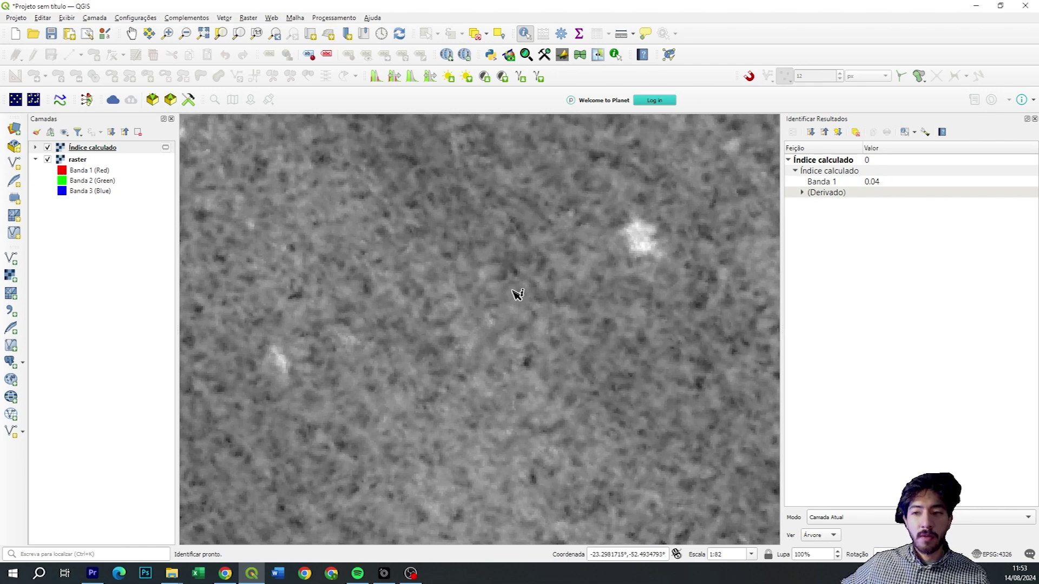
Identify the Índice calculado value on the isolated bright plant near the inner bend
drag(603, 283, 552, 304)
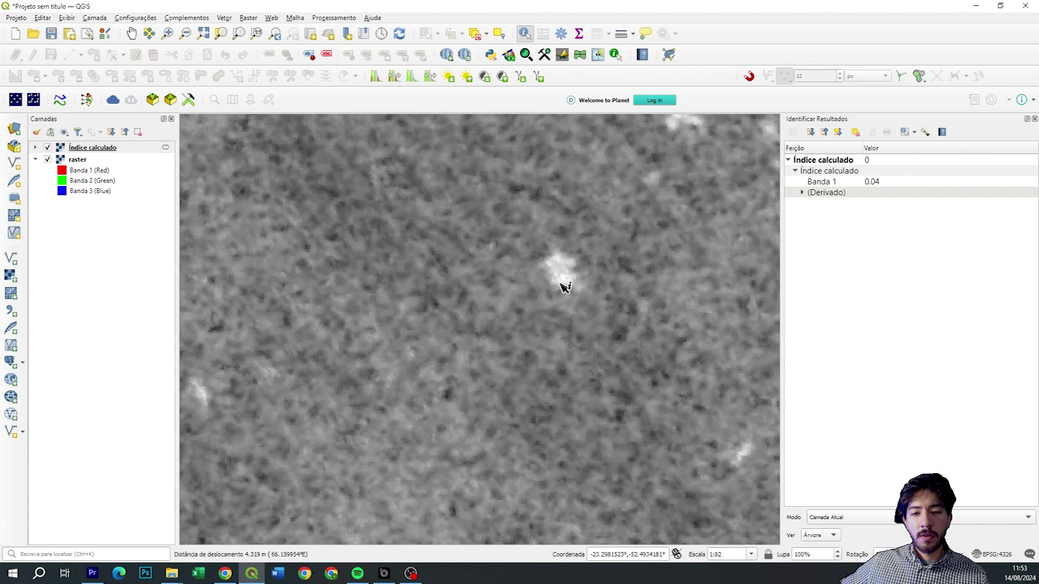
click(566, 279)
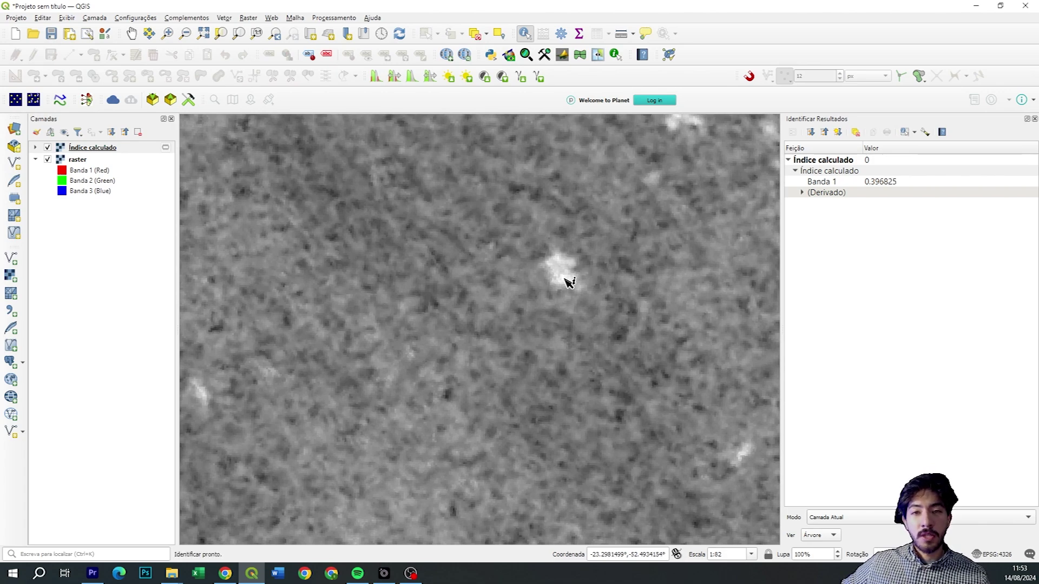
scroll(569, 279, down, 1)
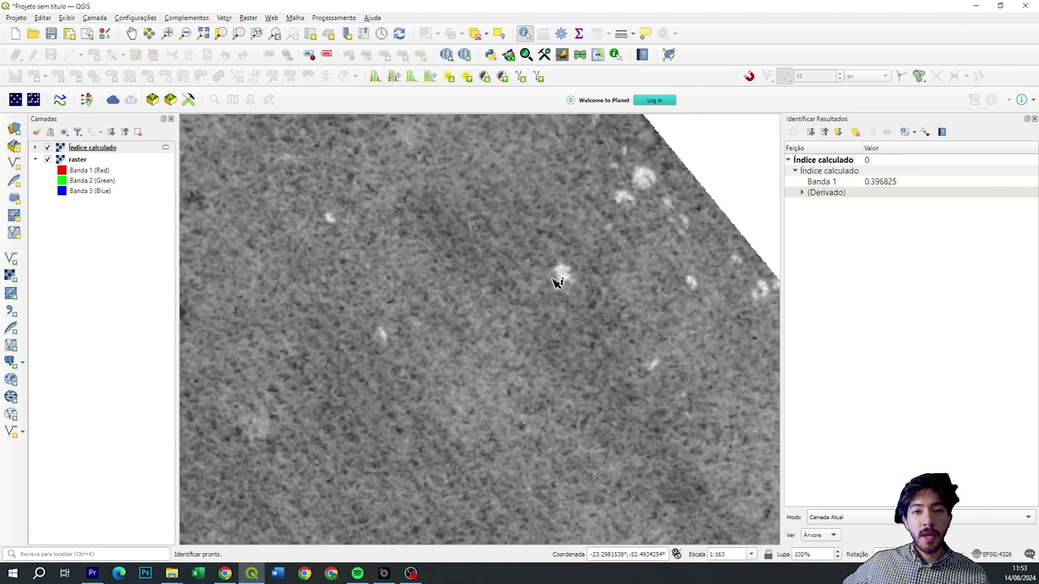
Identify the index values on and beside the bright plant near the plot's outer edge
drag(518, 300, 492, 239)
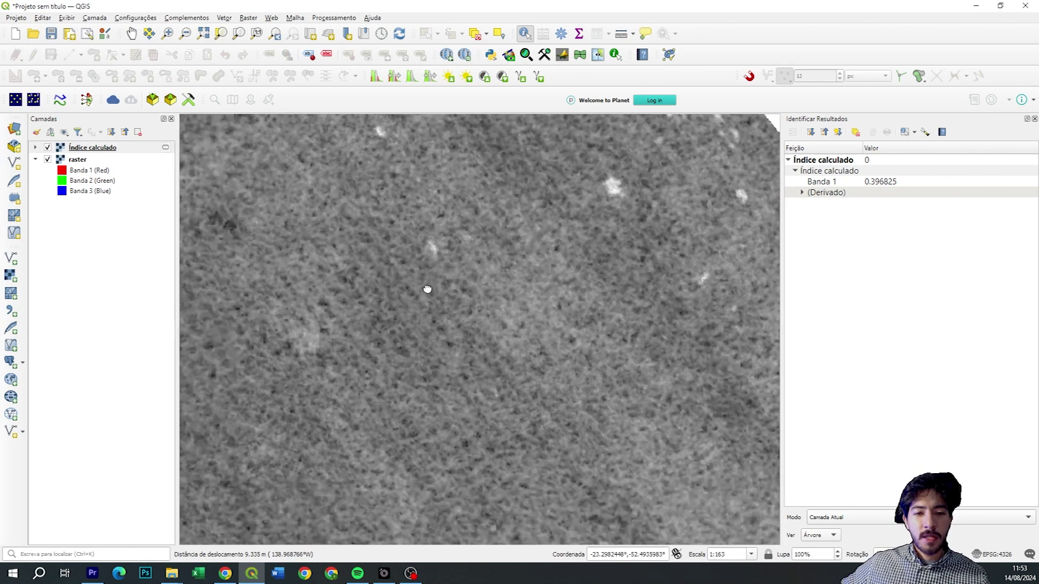
drag(337, 345, 412, 278)
drag(291, 324, 338, 212)
click(337, 212)
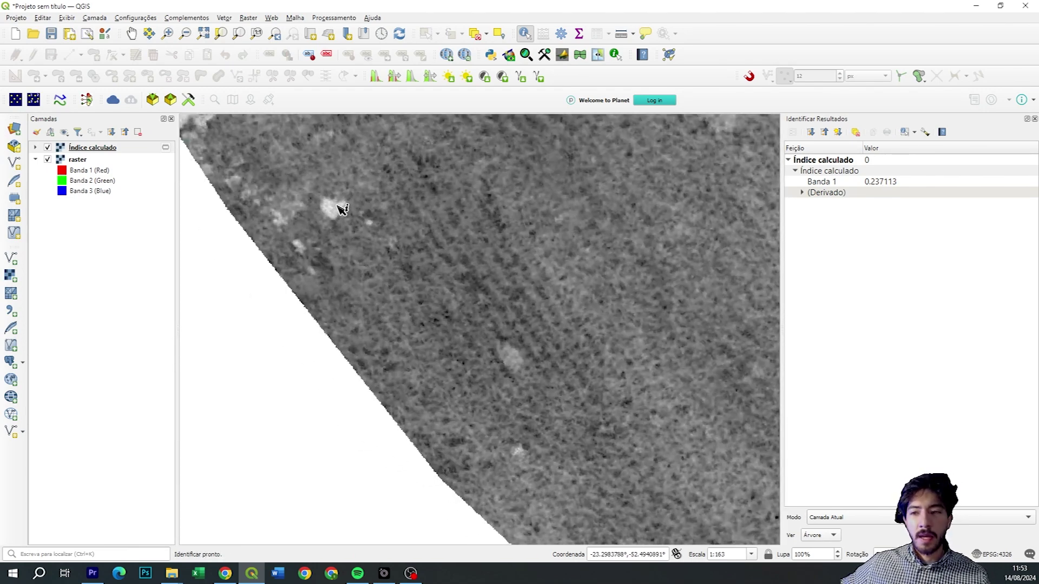
click(333, 210)
click(370, 224)
scroll(562, 178, down, 1)
drag(563, 178, 478, 255)
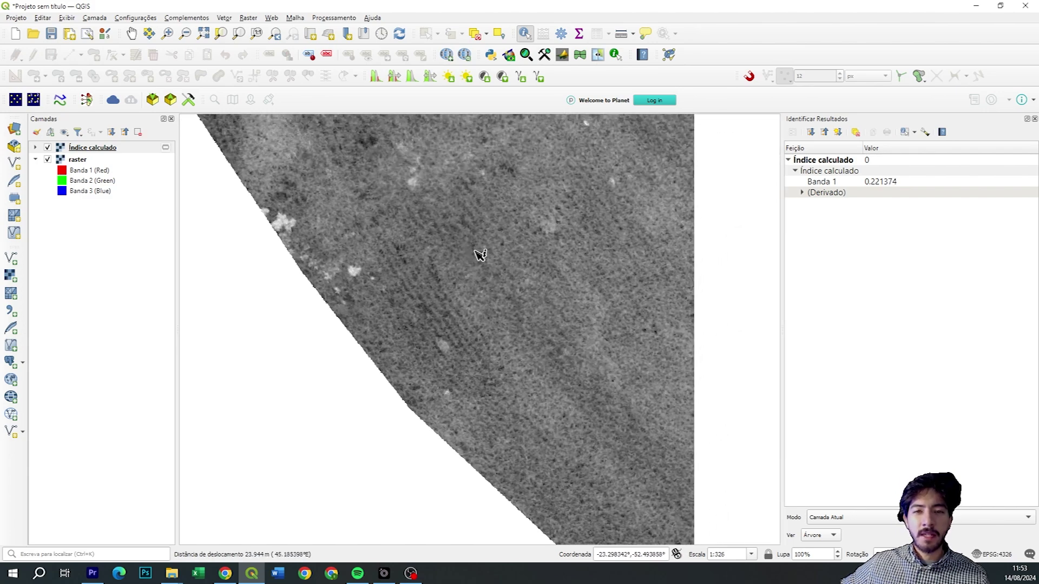
scroll(485, 245, up, 1)
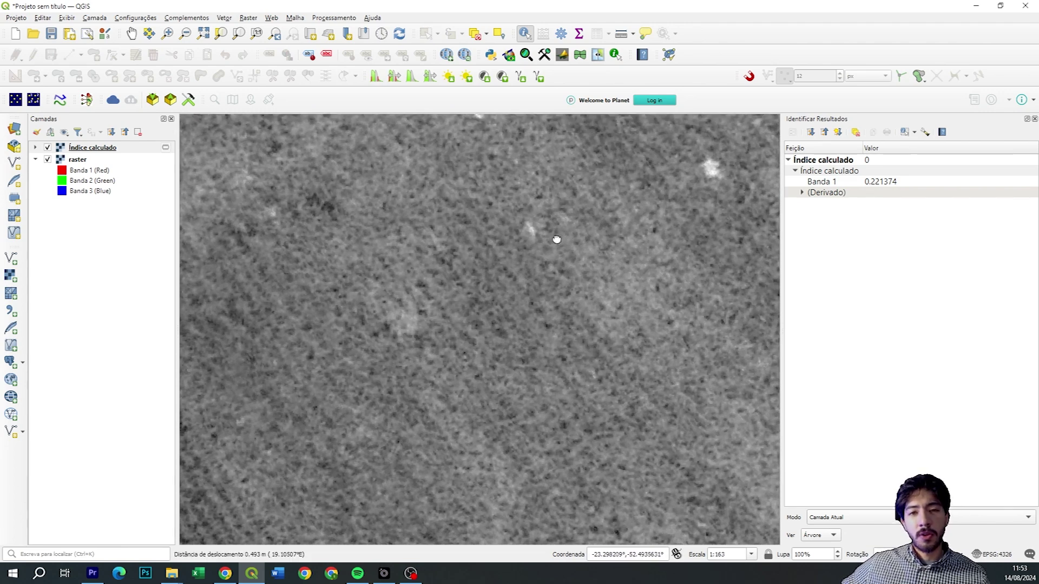
drag(554, 238, 527, 265)
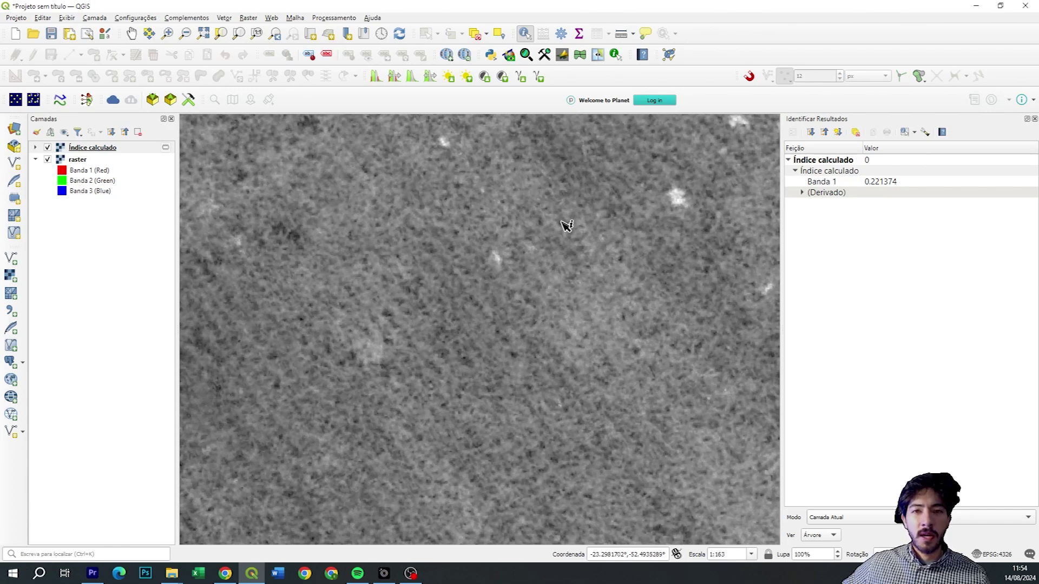
scroll(562, 230, down, 1)
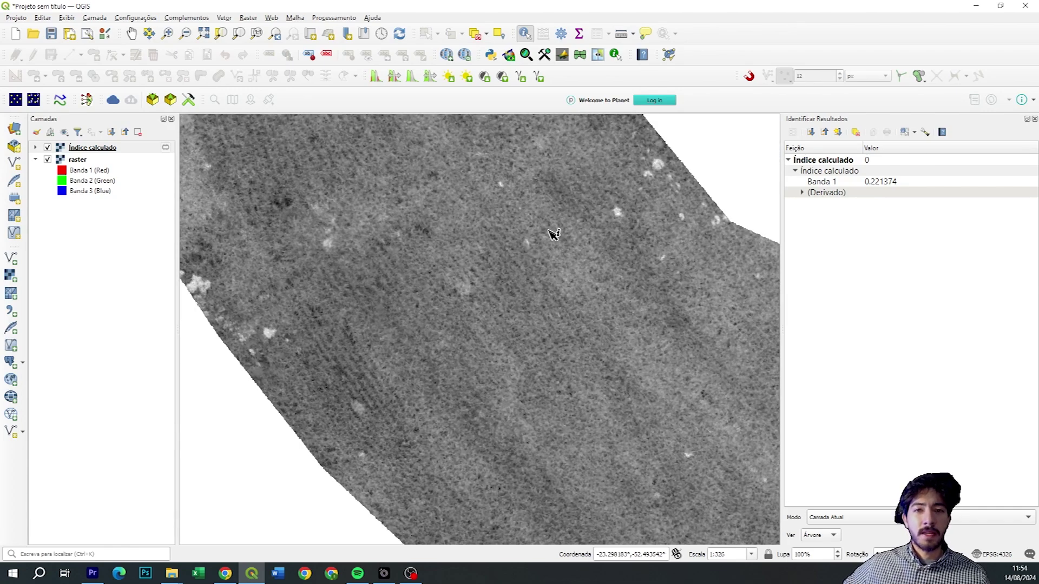
scroll(542, 236, down, 1)
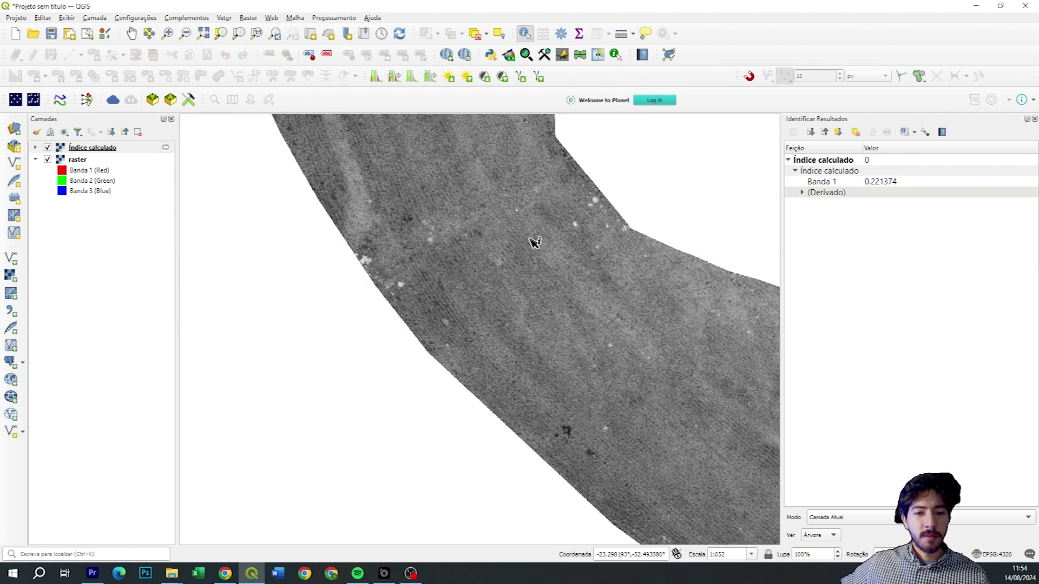
drag(533, 241, 516, 257)
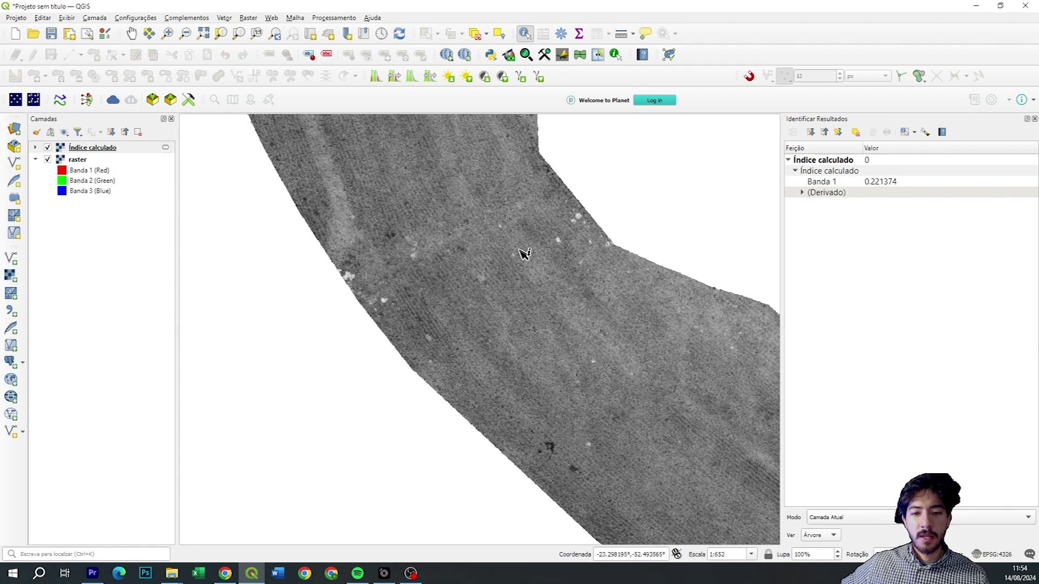
scroll(533, 249, up, 1)
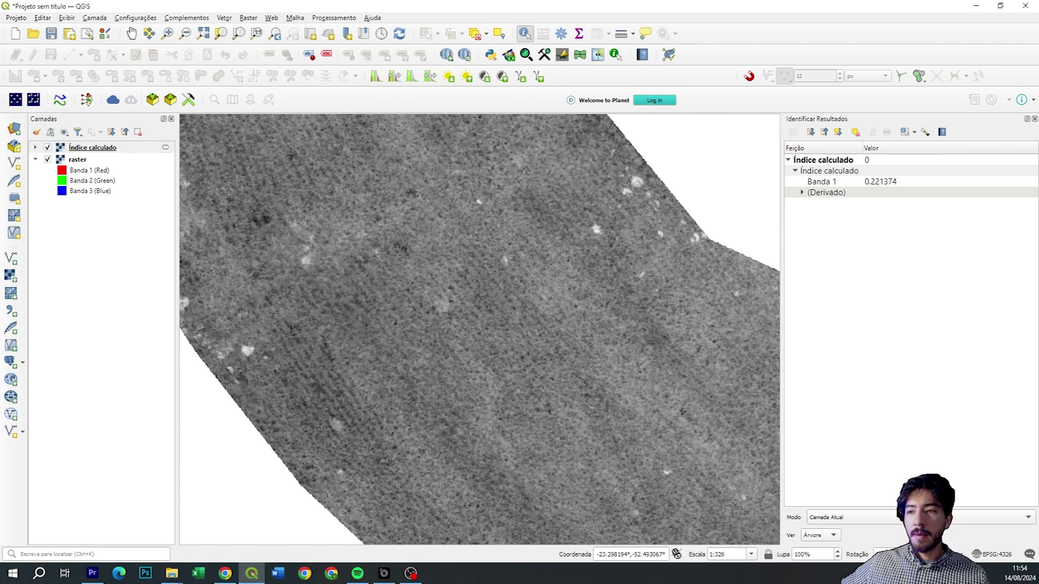
Close the identify results and check the Value Tool plugin in the plugin manager
click(1035, 119)
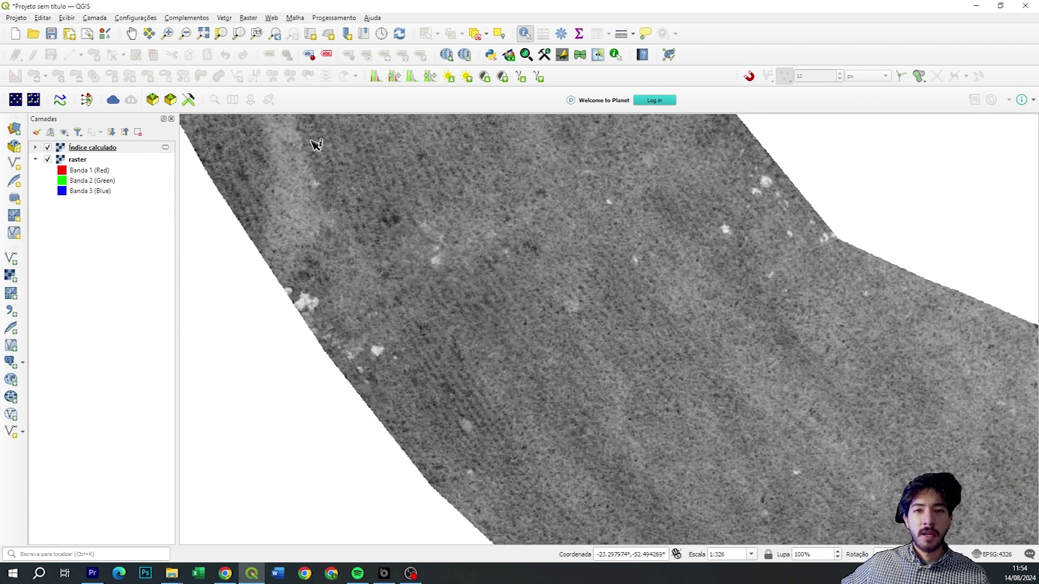
click(187, 18)
click(204, 31)
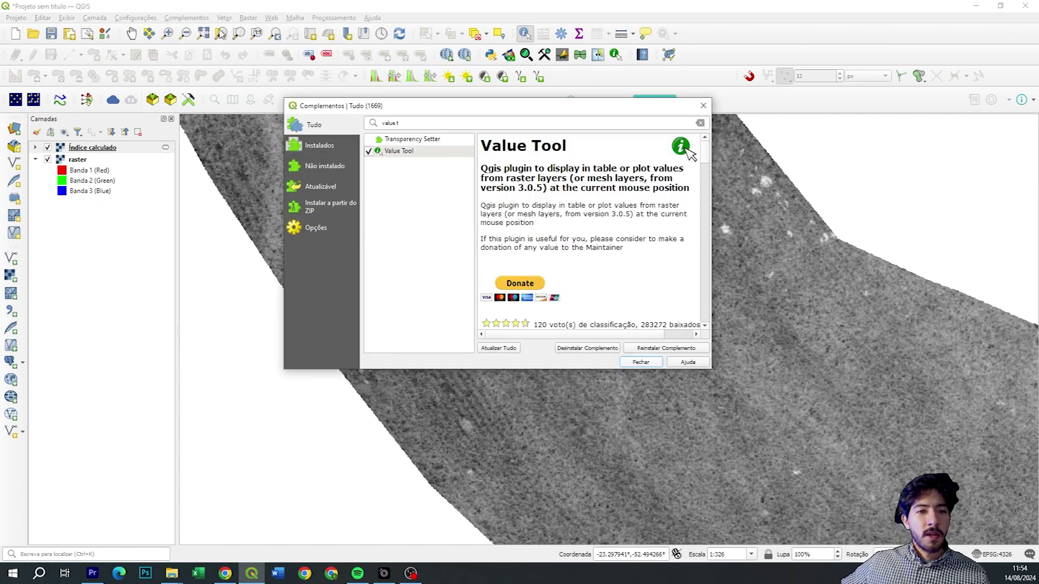
drag(409, 123, 375, 123)
click(386, 150)
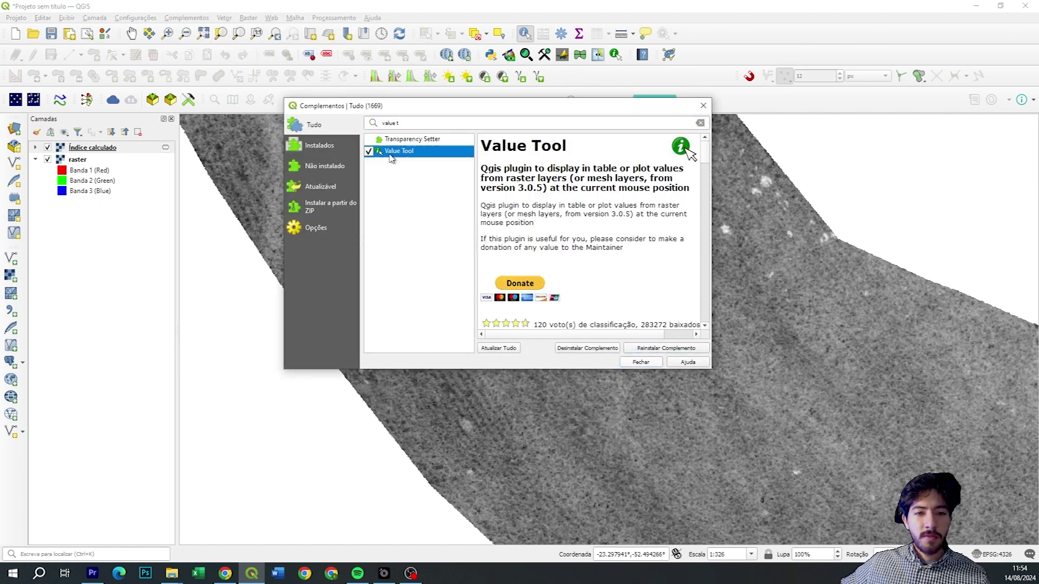
click(641, 362)
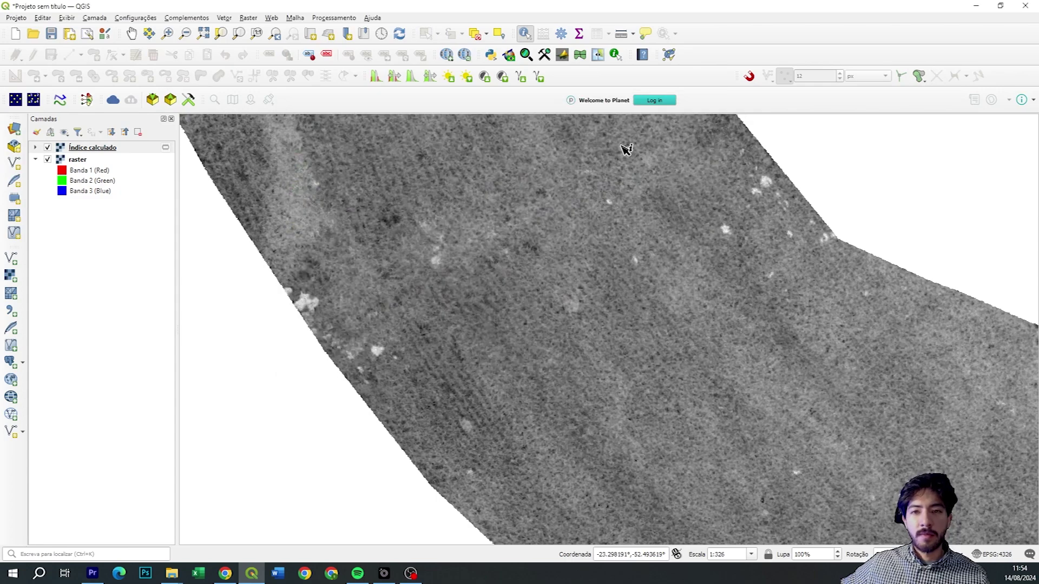
Show the Value Tool graph and hide the raster layer so that only Índice calculado values are plotted
click(615, 55)
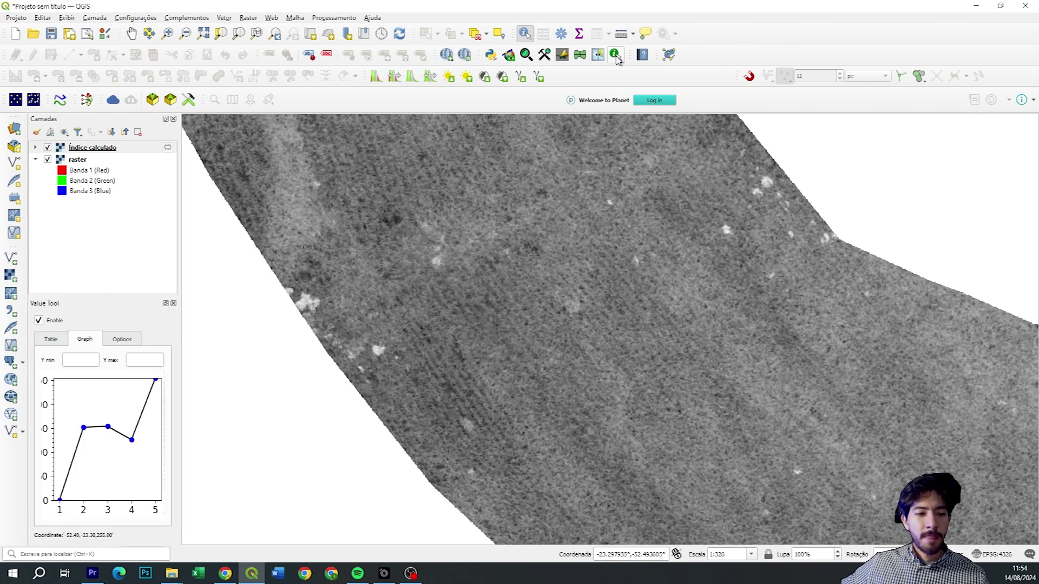
click(52, 339)
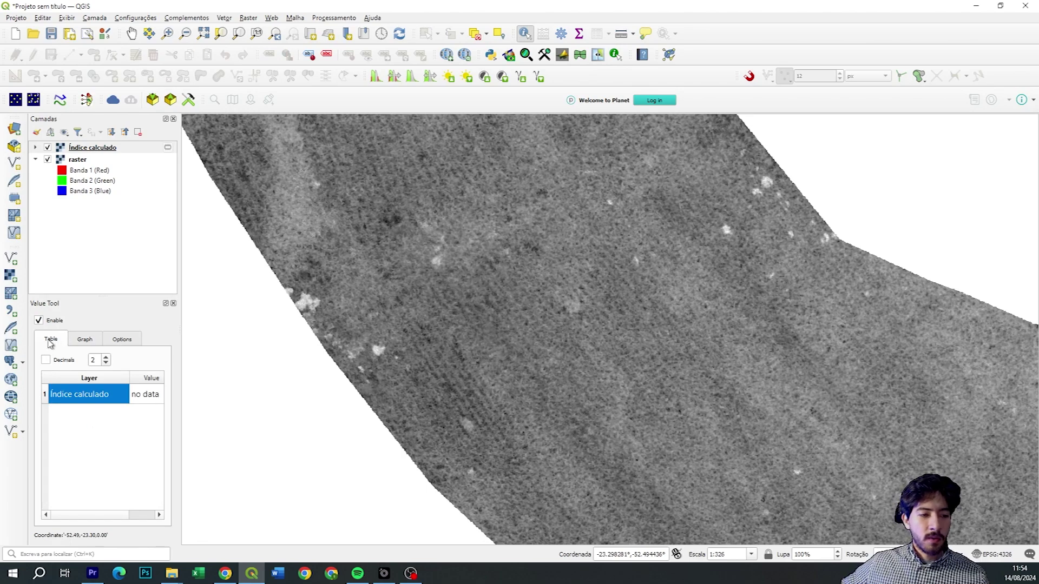
click(85, 340)
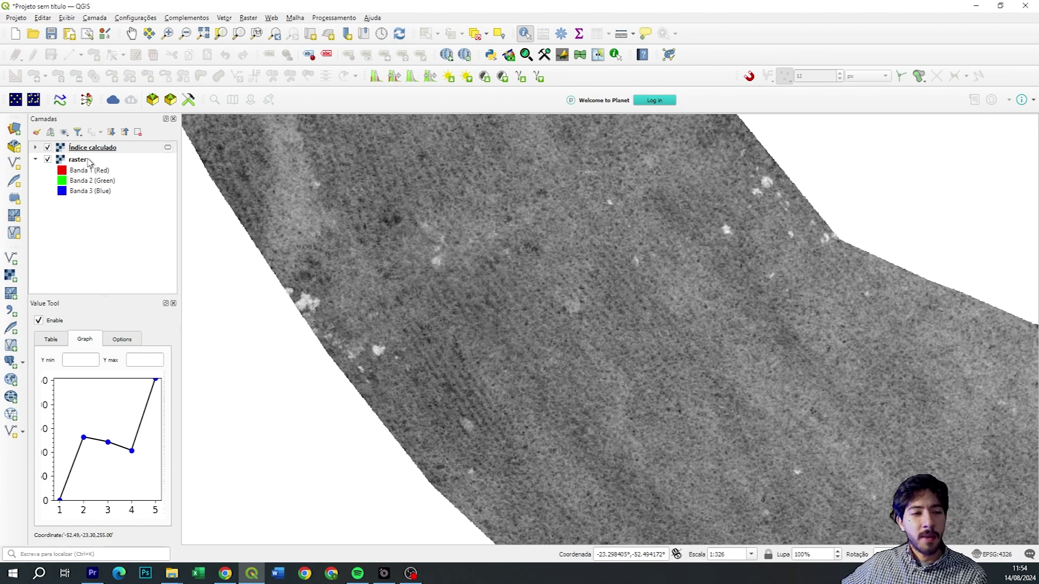
click(49, 161)
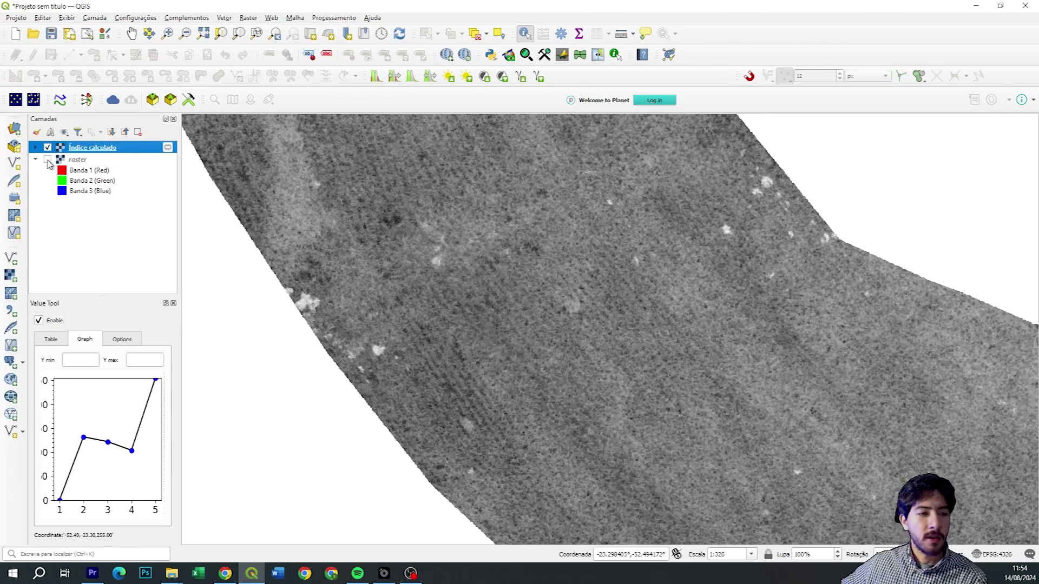
click(53, 341)
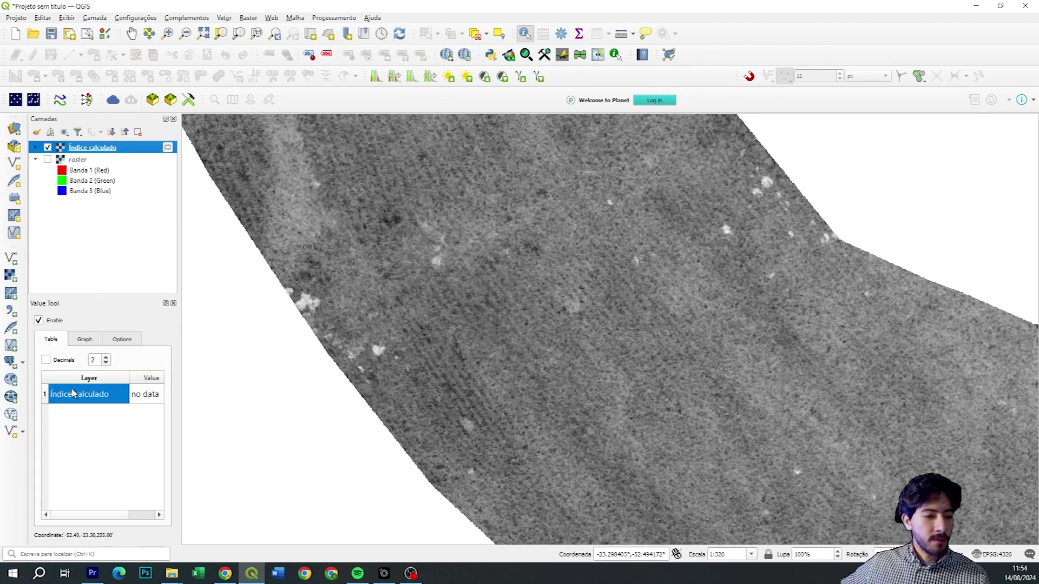
click(83, 339)
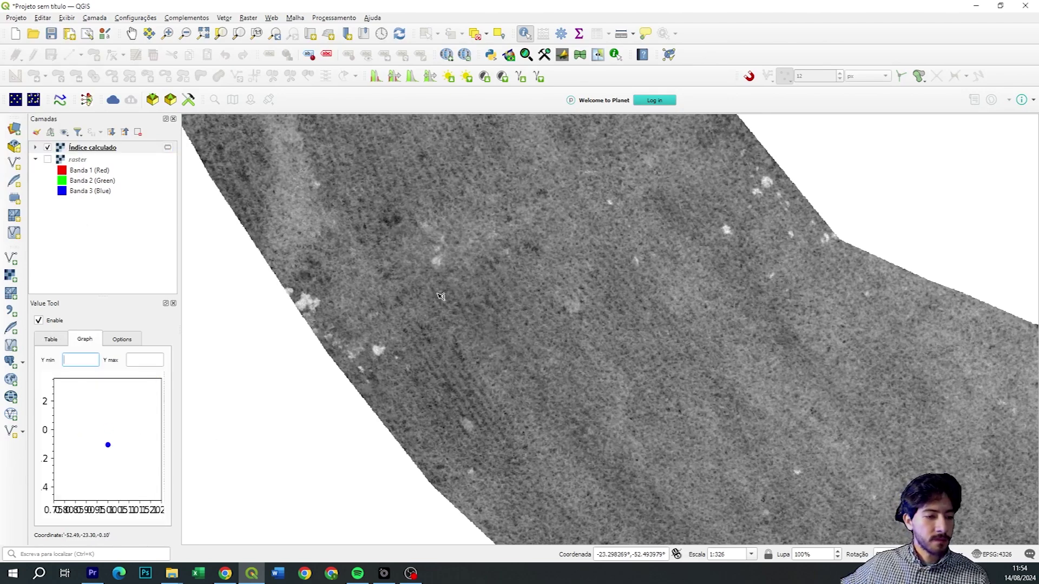
Read the index values of bright spots and surrounding crop along the field with the Value Tool graph, closing the tool when done
drag(439, 295, 465, 315)
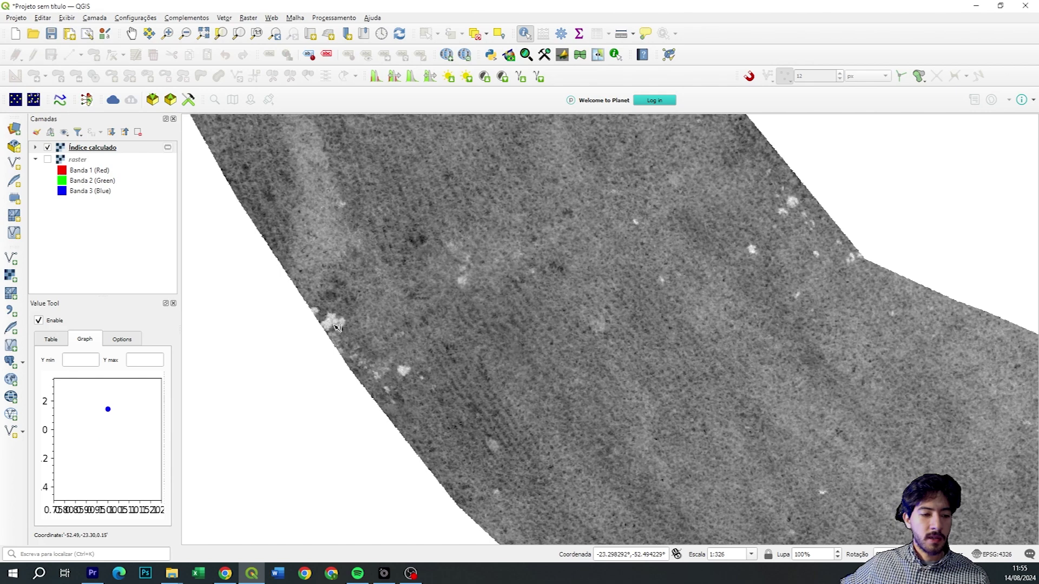
drag(379, 207, 483, 331)
drag(531, 239, 532, 278)
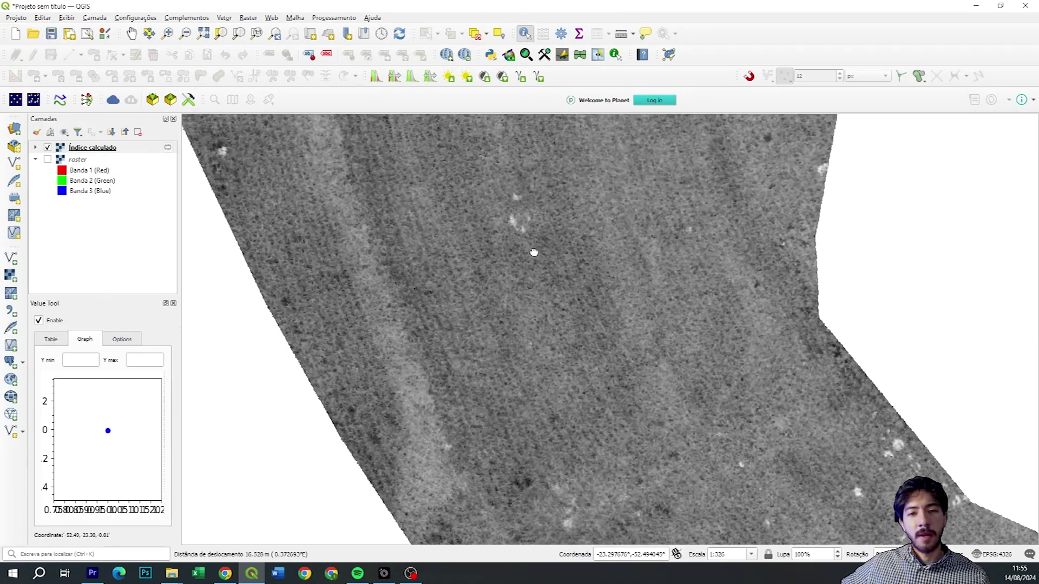
drag(539, 176, 512, 230)
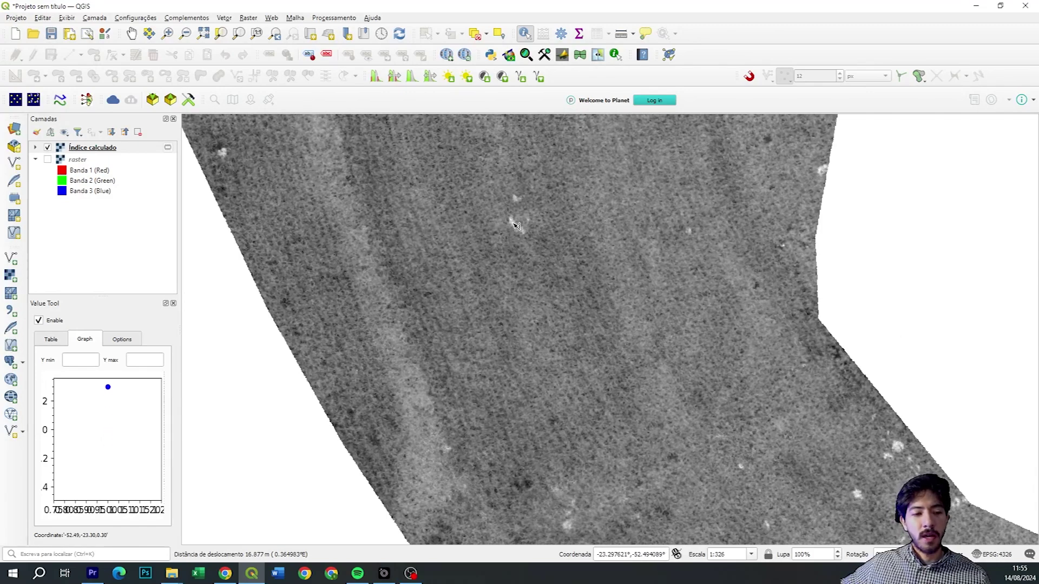
drag(634, 219, 557, 252)
scroll(629, 288, down, 1)
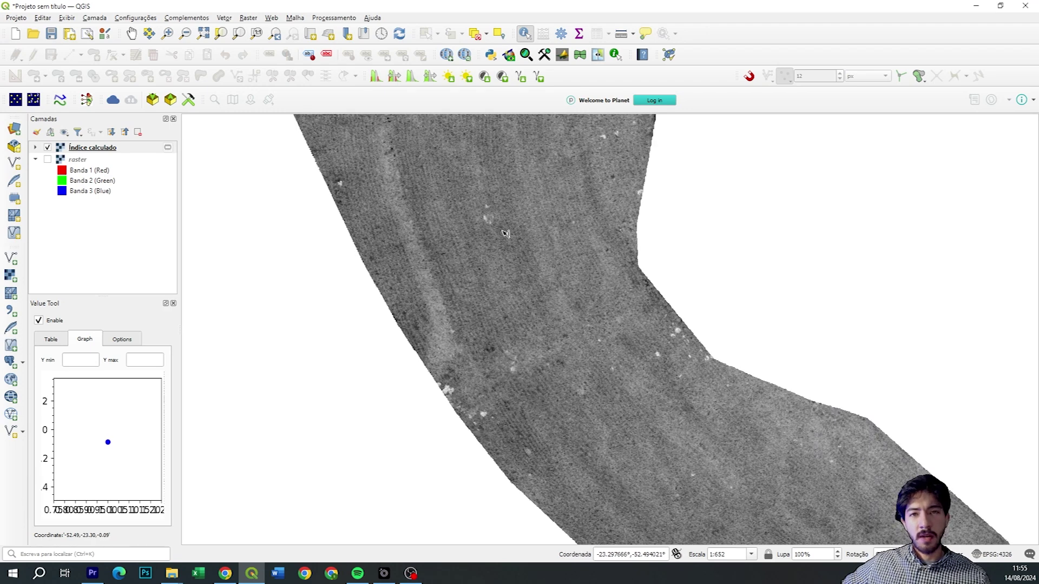
drag(499, 219, 499, 228)
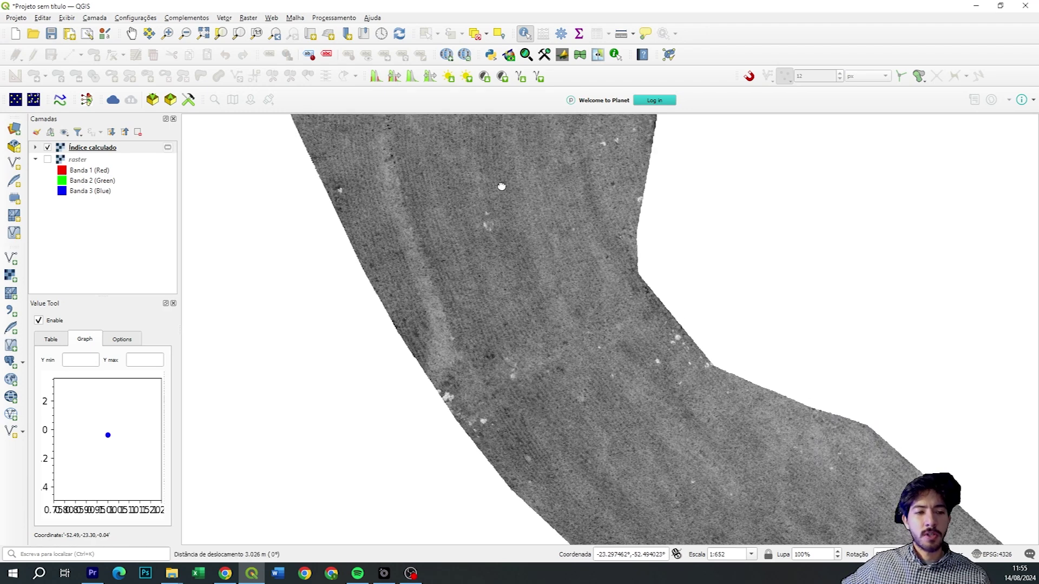
click(174, 304)
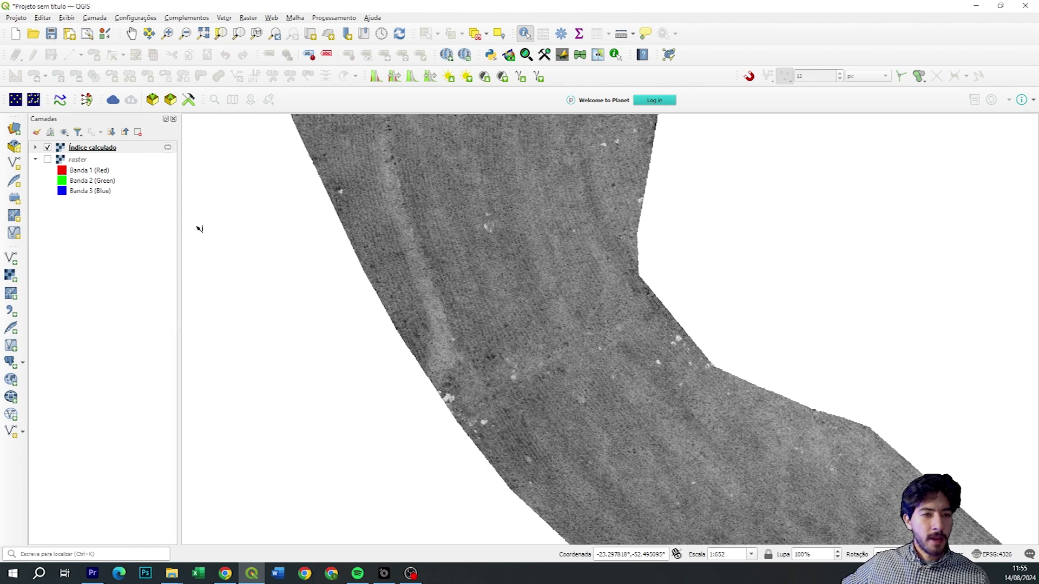
Open the DANINHAS model from the CURSO AP group of the processing models
click(250, 18)
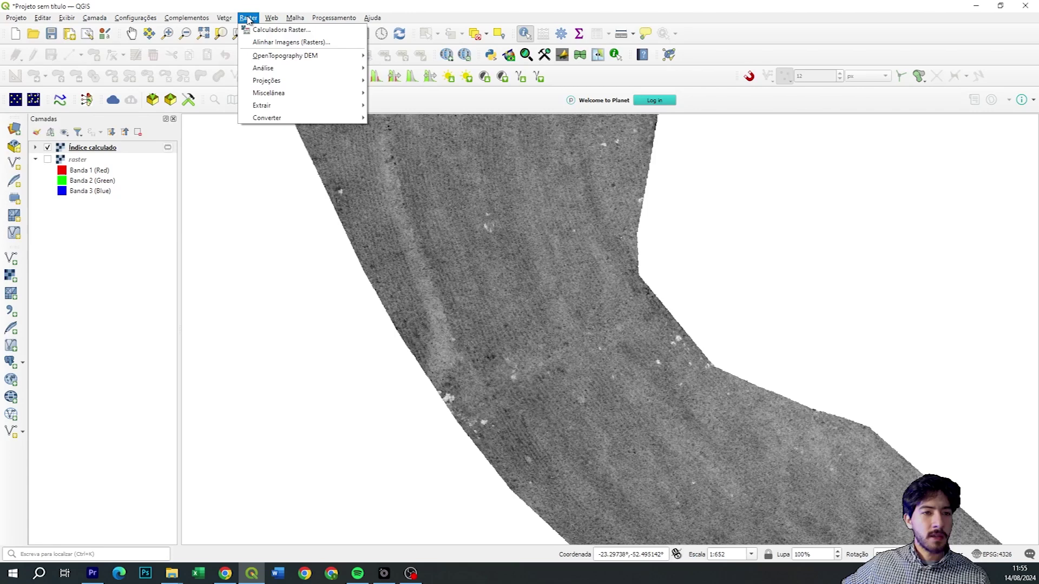
click(345, 30)
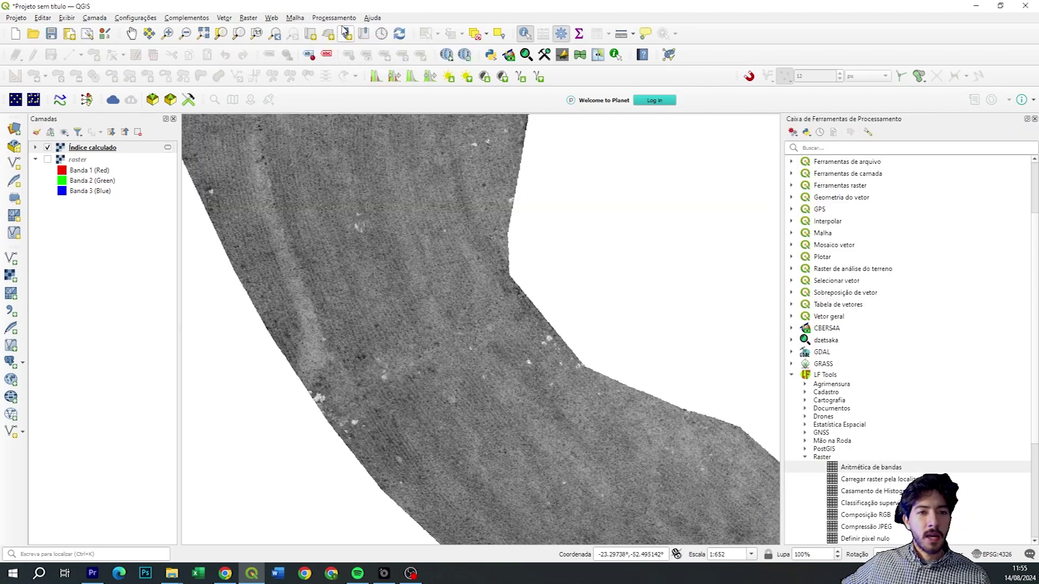
click(791, 374)
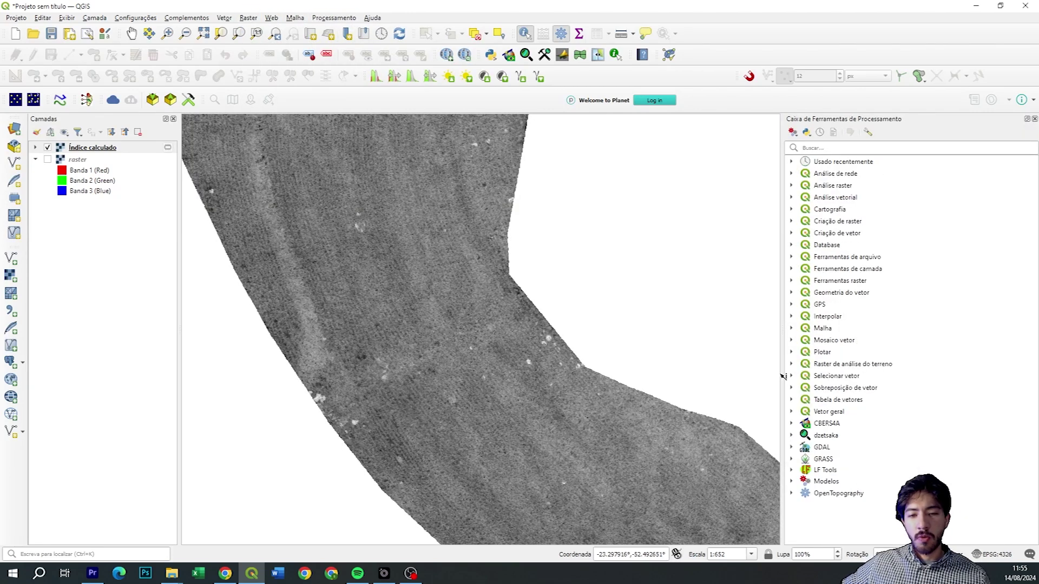
drag(605, 265, 620, 239)
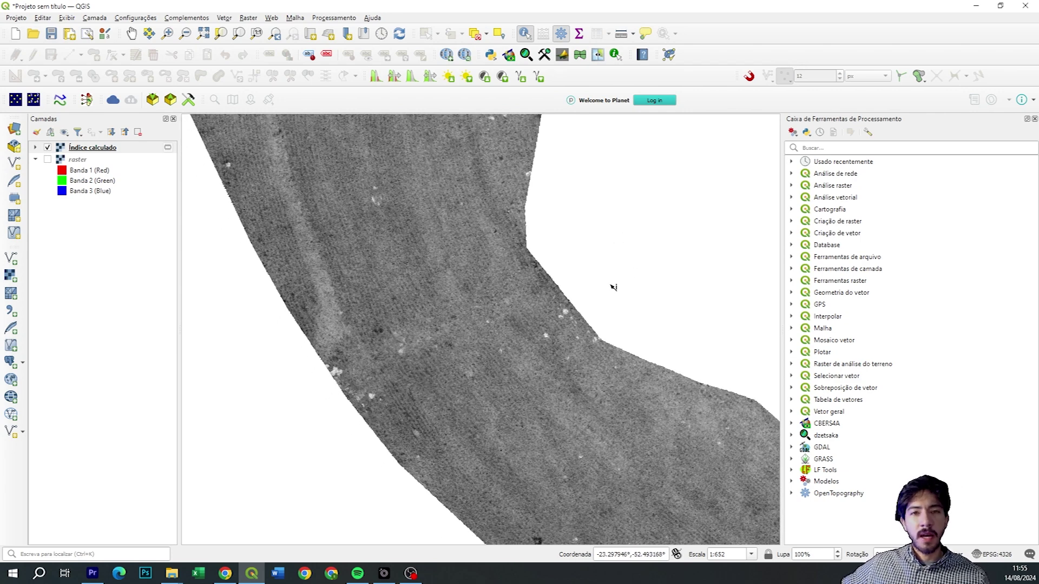
drag(614, 270, 622, 195)
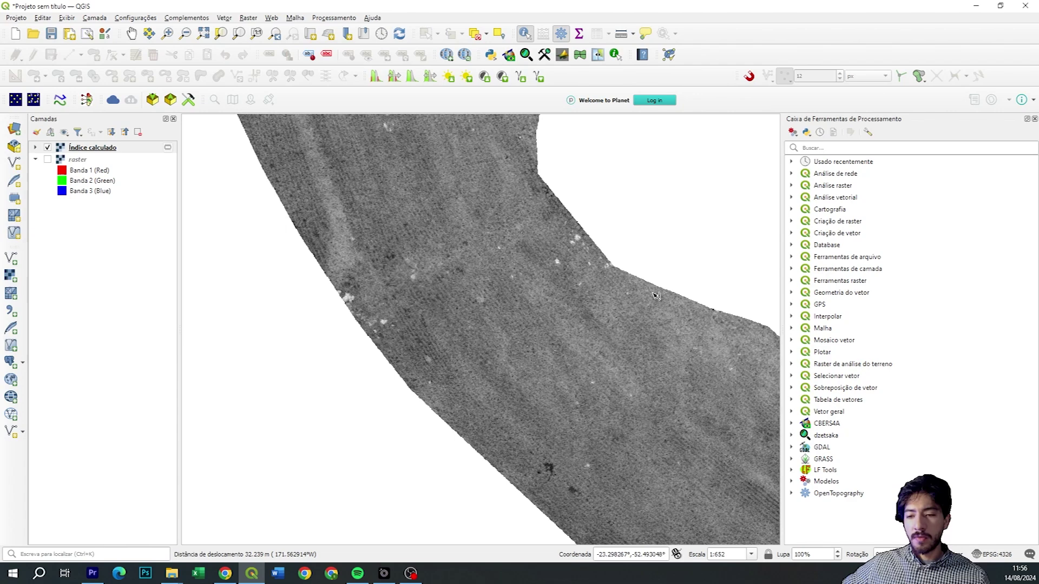
click(792, 482)
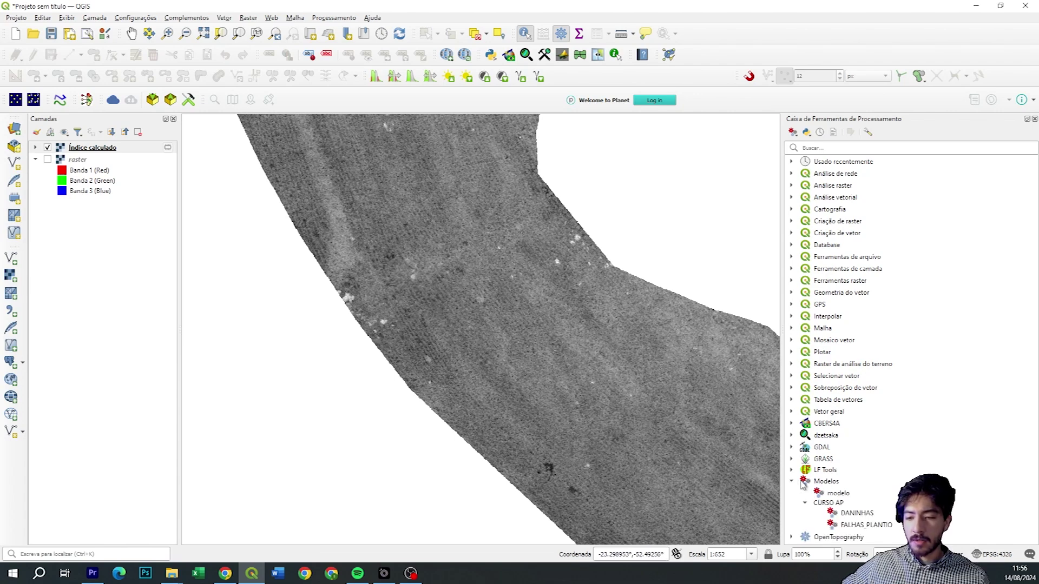
double_click(850, 514)
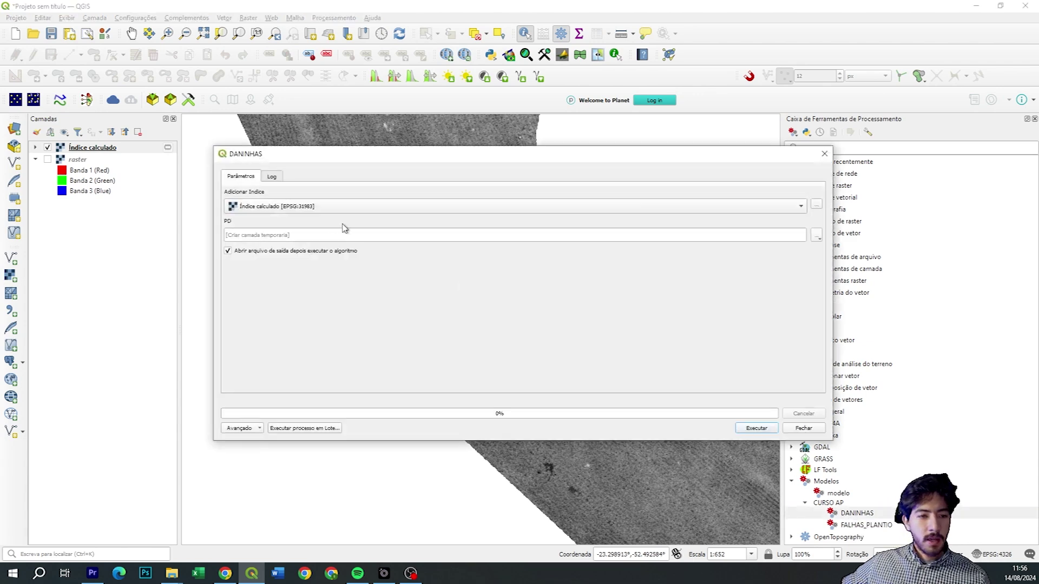
Run the DANINHAS model on Índice calculado with a temporary PD output layer and close its dialog when finished
click(279, 205)
click(277, 206)
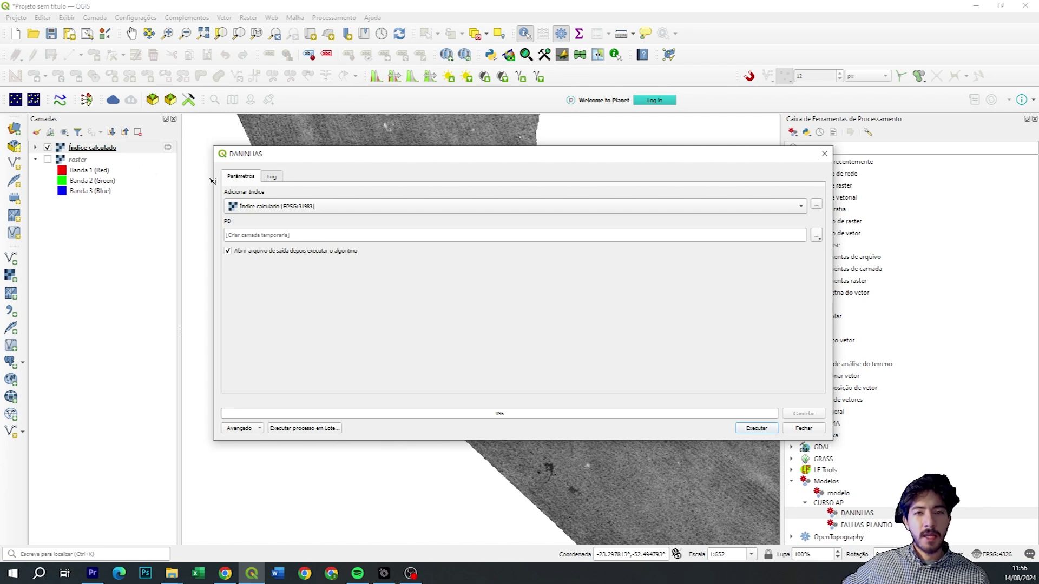
drag(269, 158, 280, 143)
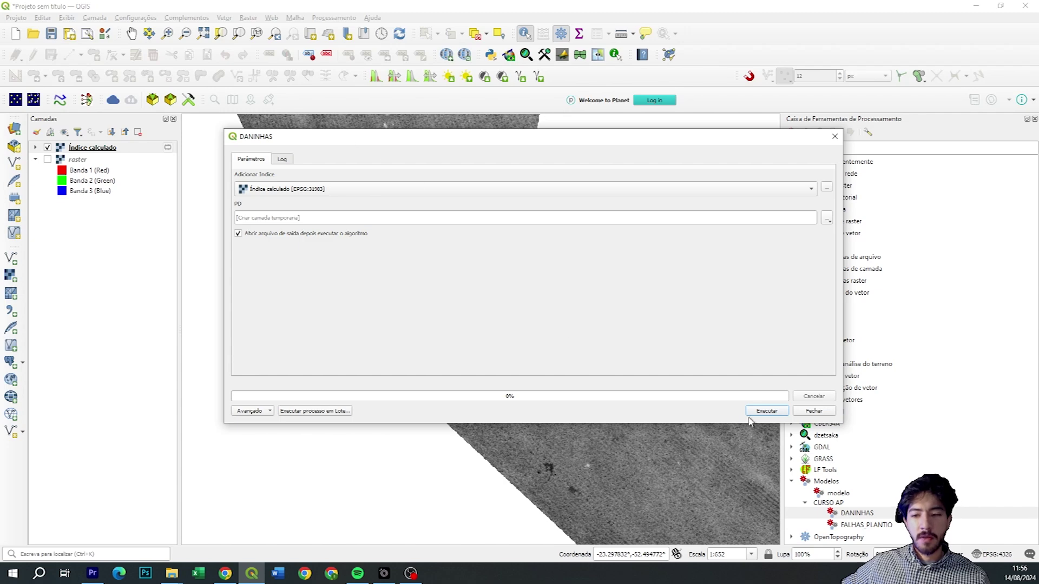
click(766, 412)
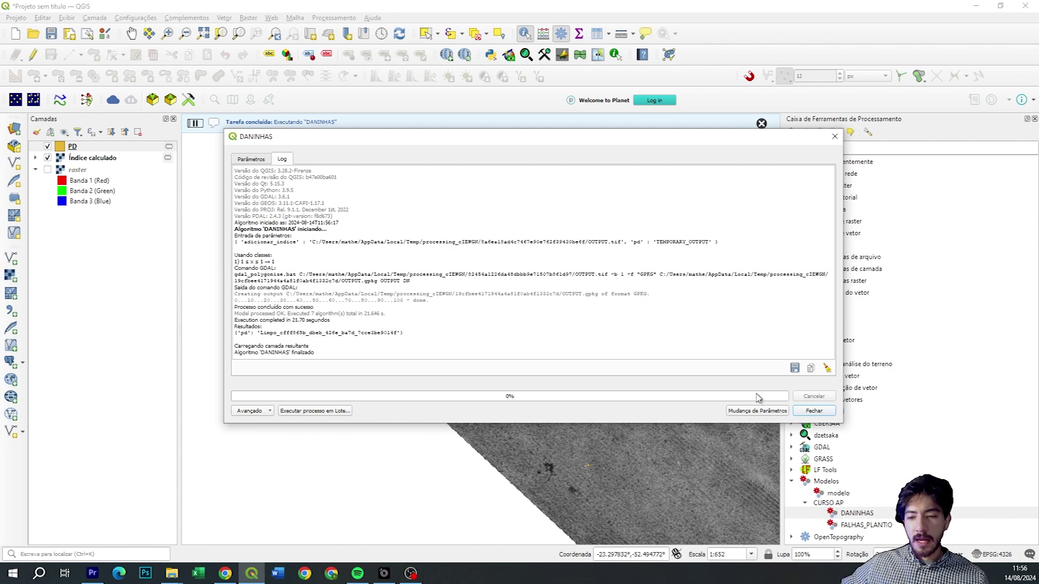
click(813, 411)
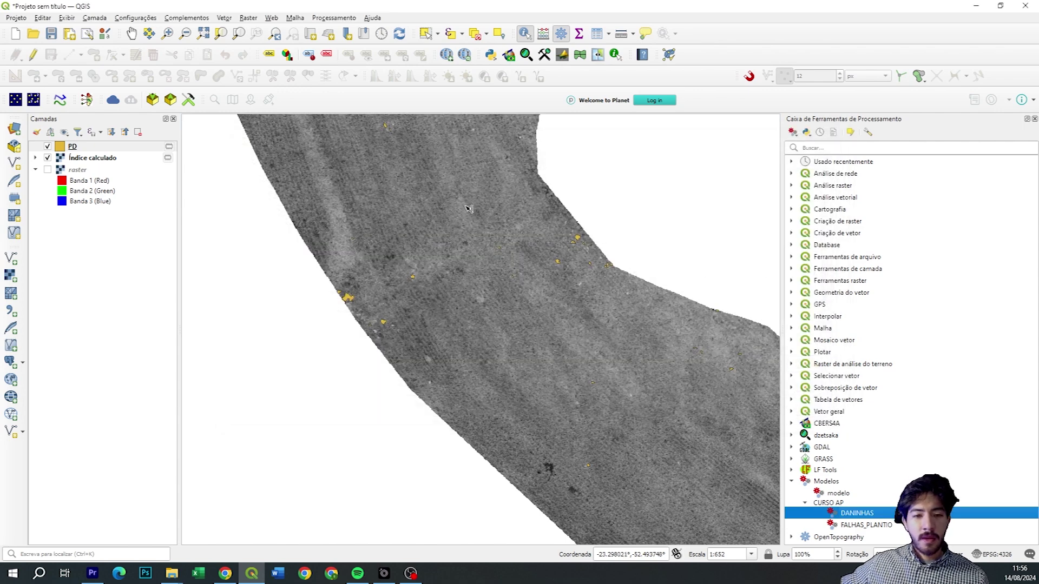
Inspect the PD polygons along the field, hide Índice calculado and show the raster layer beneath them
drag(681, 286, 484, 322)
drag(425, 197, 489, 340)
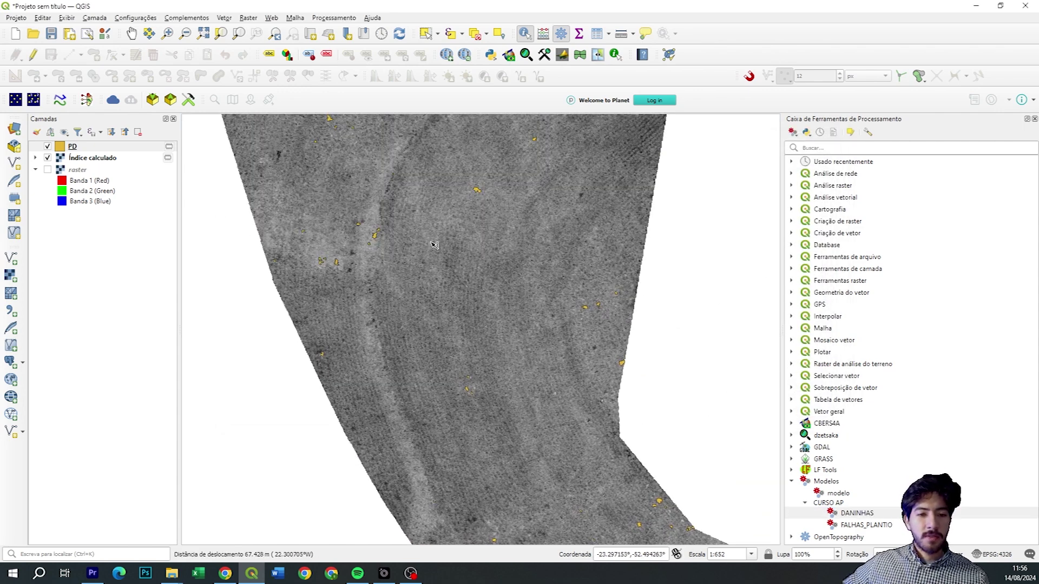
drag(426, 239, 433, 264)
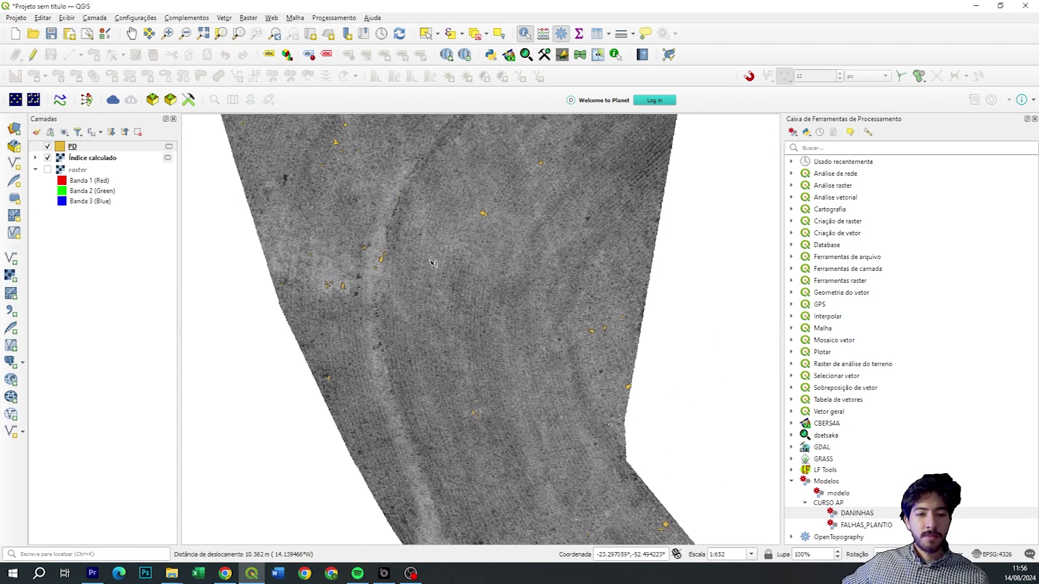
click(48, 159)
click(47, 170)
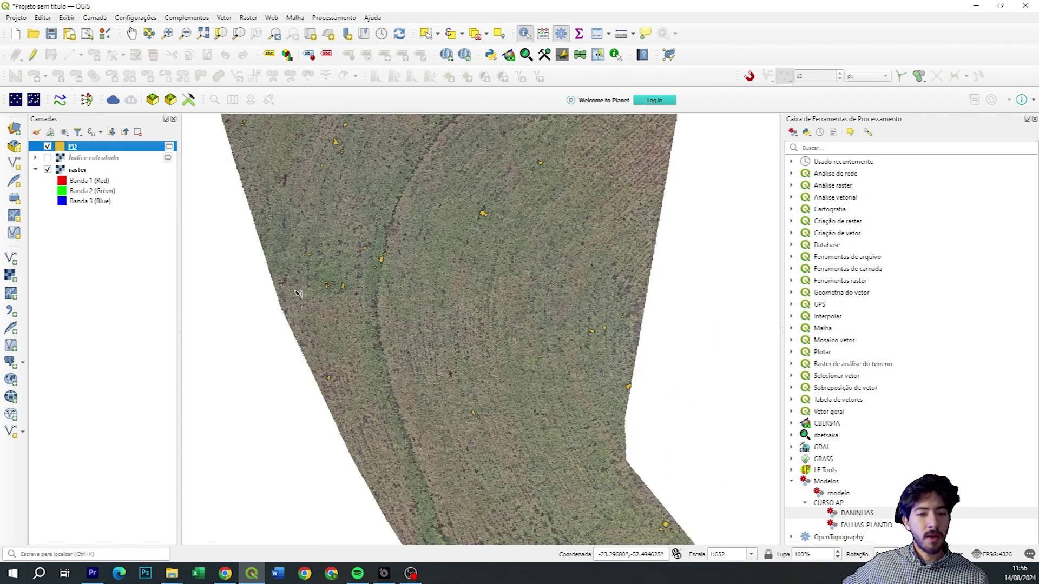
Make the PD layer's simple fill transparent in its symbology properties
drag(496, 397, 485, 345)
right_click(113, 147)
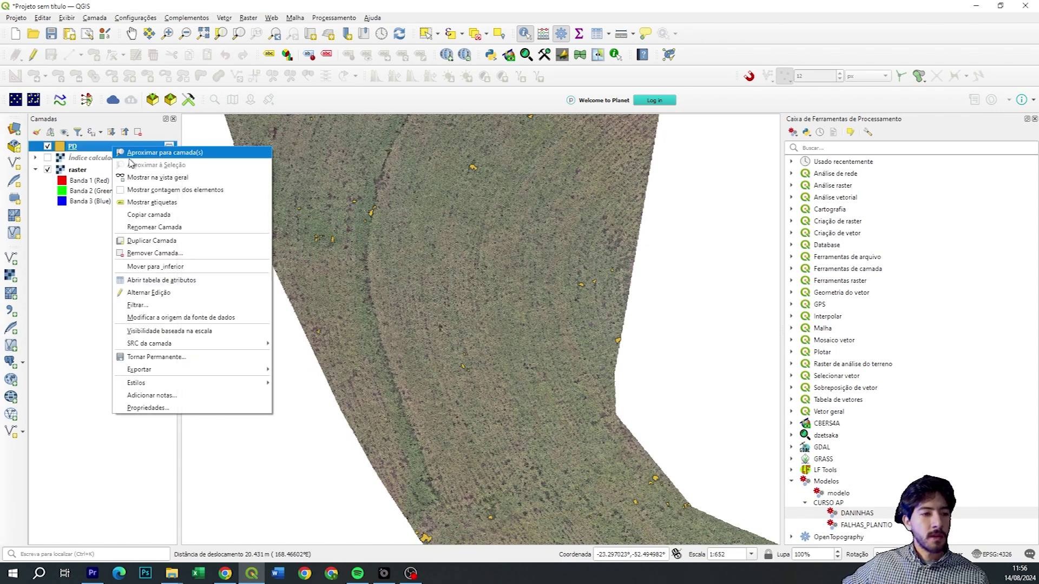
click(164, 410)
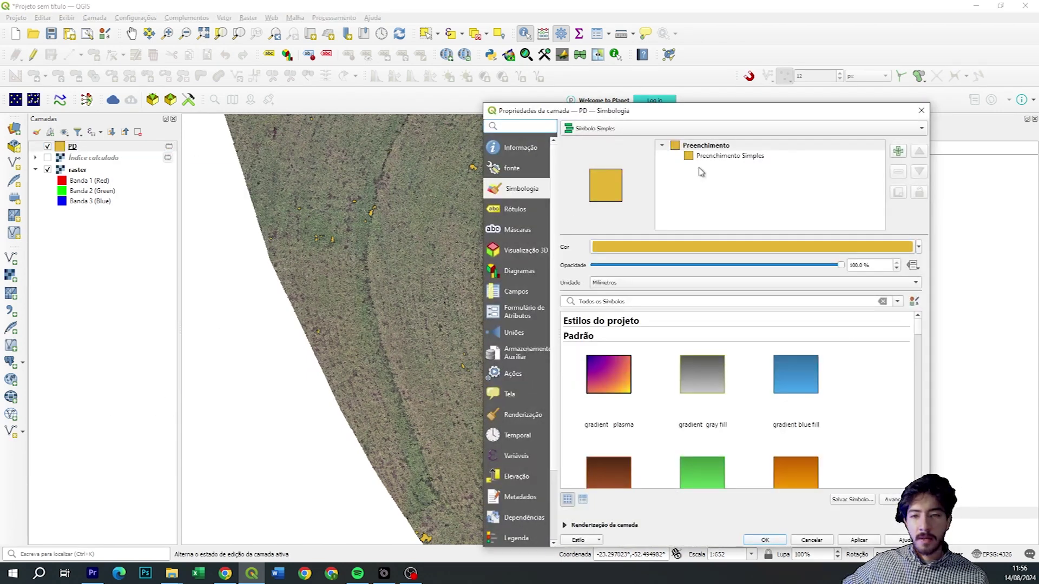
click(727, 156)
click(890, 269)
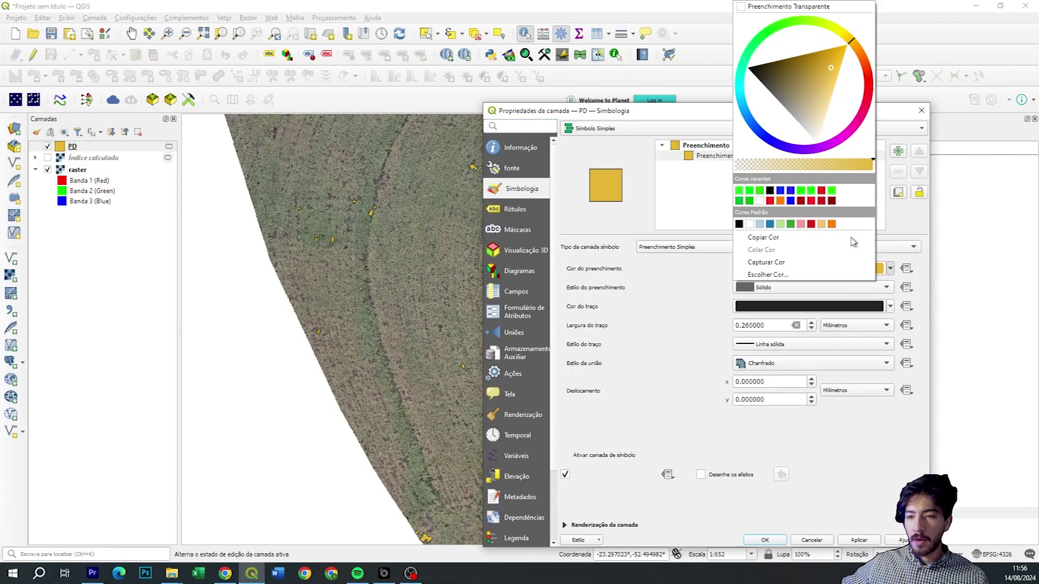
click(796, 8)
Give the PD polygons a bright green outline 0.46 mm wide and apply the style
click(890, 306)
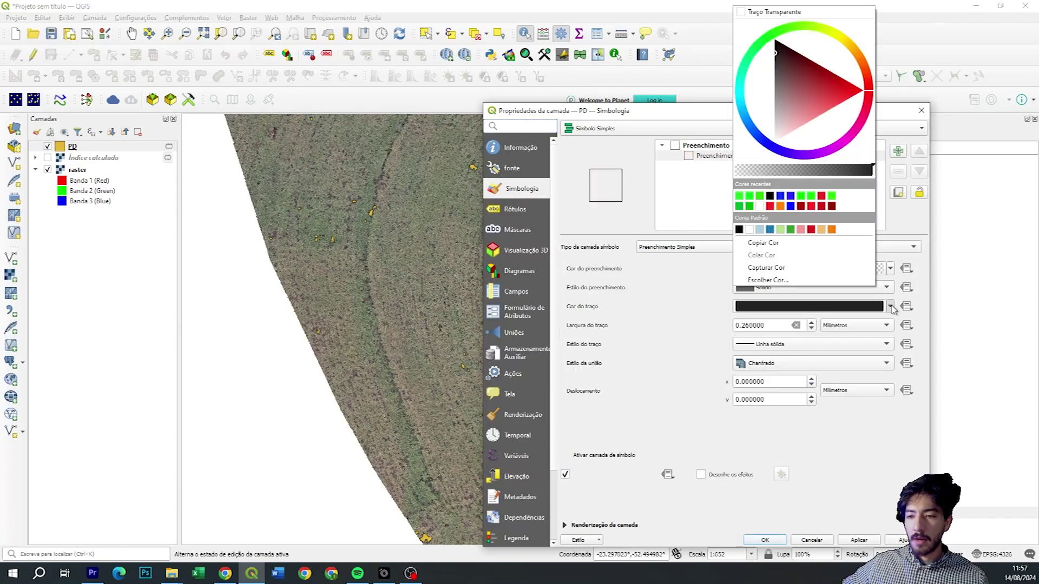
click(756, 198)
click(812, 323)
click(860, 540)
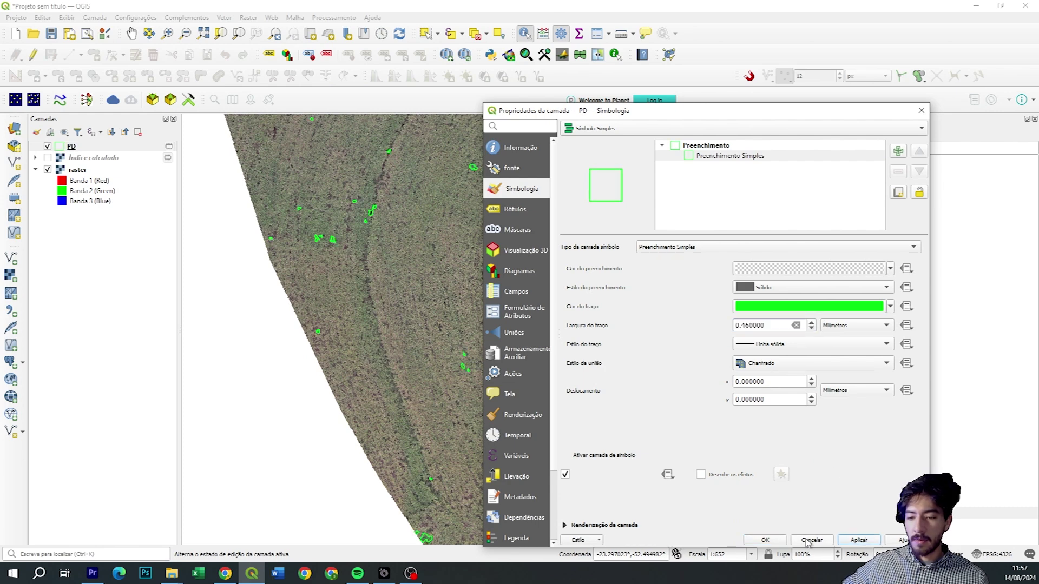
click(765, 540)
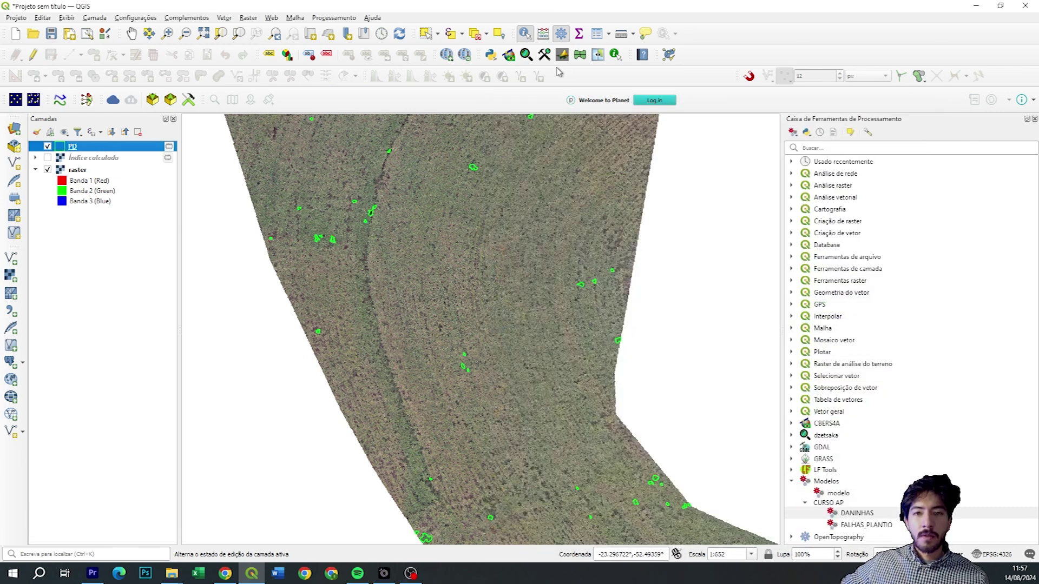
Activate MapSwipe on the PD layer and compare its outlines with the bright plants along the field's outer edge
click(598, 54)
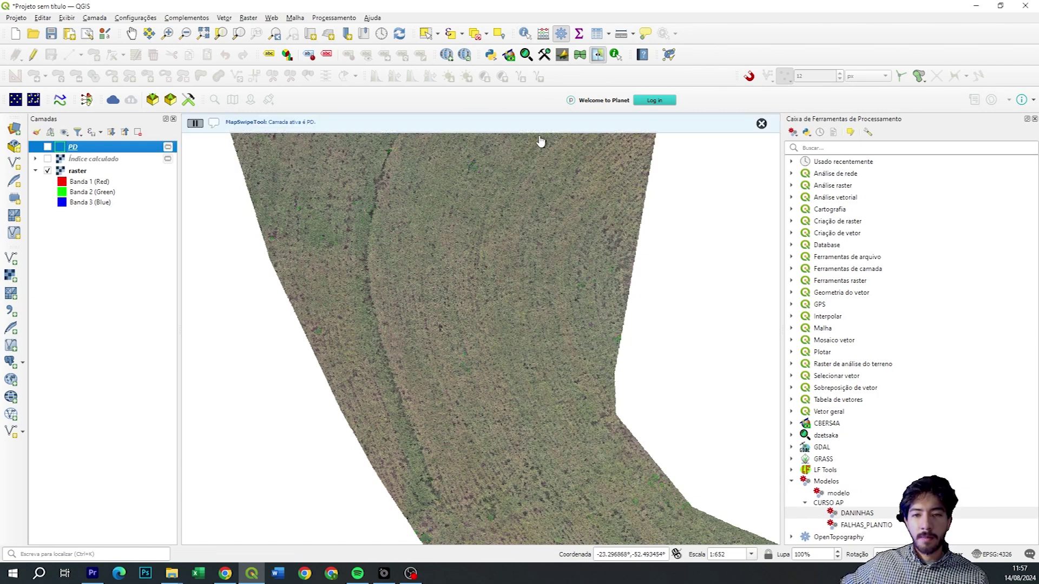
drag(665, 325, 624, 171)
drag(328, 357, 454, 362)
scroll(401, 365, up, 1)
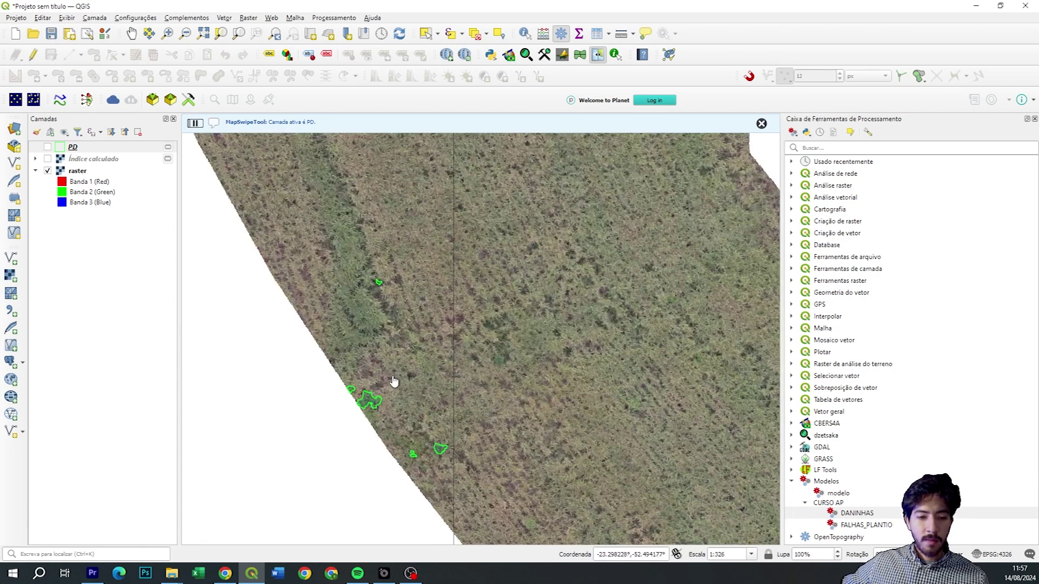
scroll(394, 368, up, 1)
drag(388, 378, 471, 264)
drag(445, 332, 521, 282)
scroll(468, 290, down, 1)
scroll(485, 290, up, 1)
drag(419, 242, 533, 441)
scroll(557, 267, down, 1)
drag(575, 274, 547, 297)
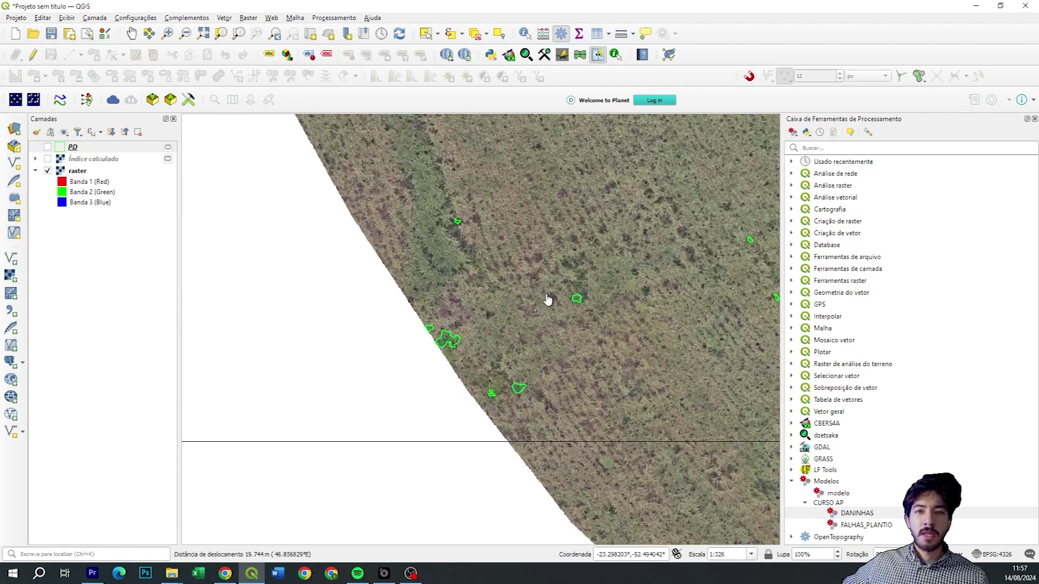
drag(610, 182, 563, 229)
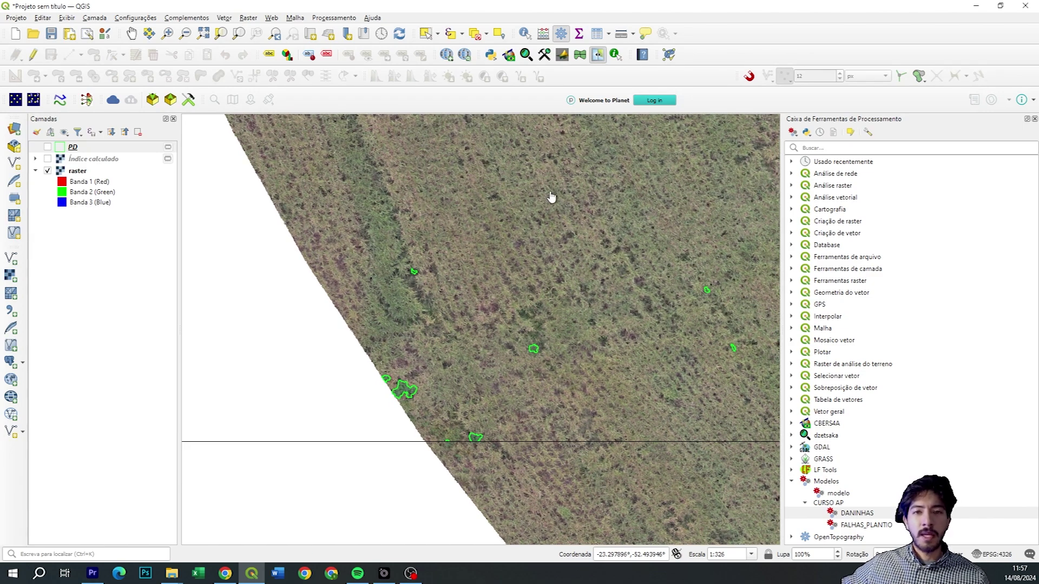
Swipe the PD layer over the raster to compare outlines and plants mid-field and near the inner bend
scroll(545, 209, down, 1)
drag(591, 209, 545, 232)
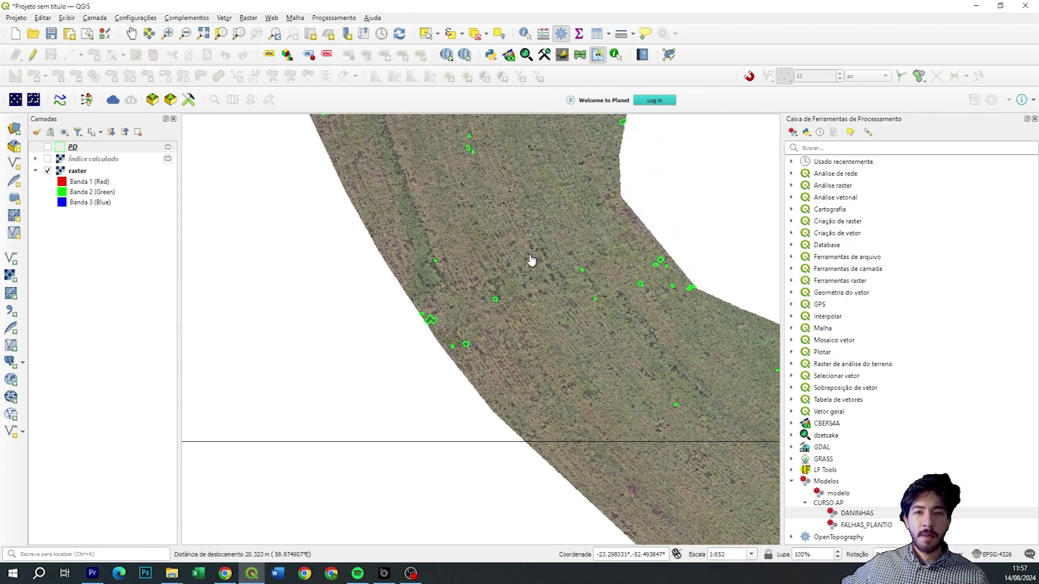
scroll(531, 260, up, 1)
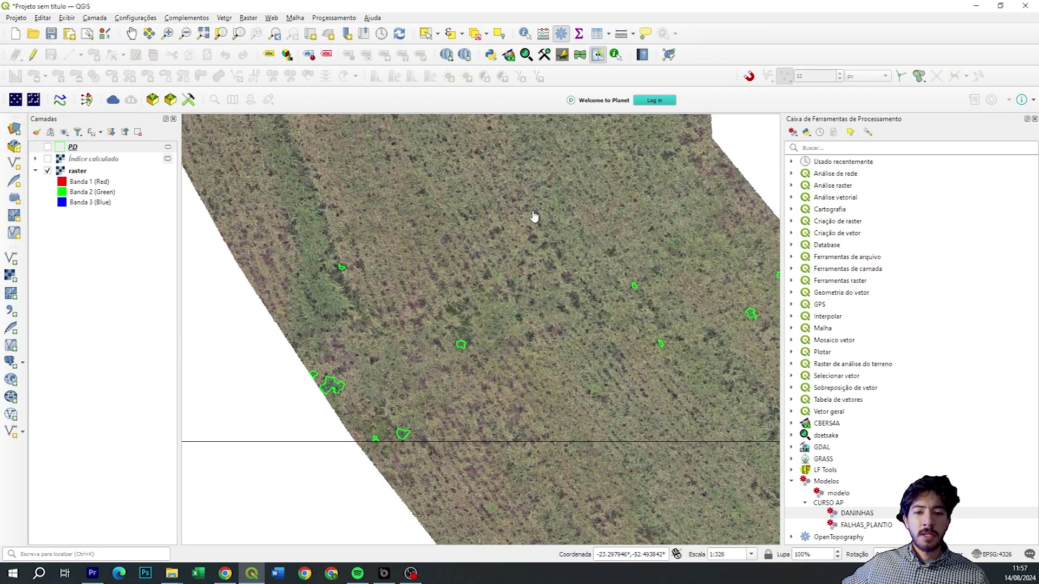
drag(581, 248, 512, 246)
drag(611, 246, 552, 205)
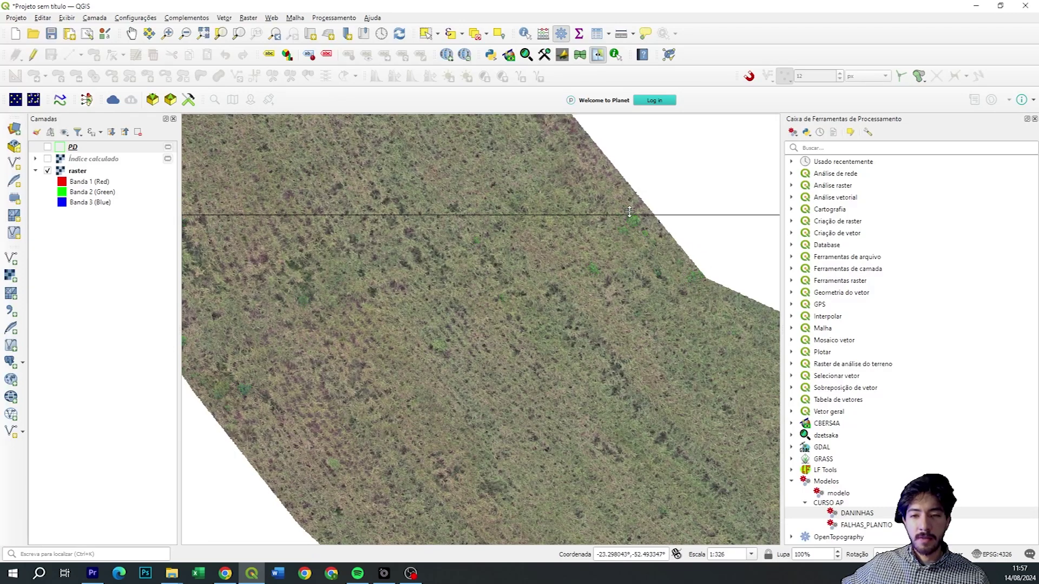
scroll(637, 238, up, 2)
drag(655, 217, 615, 206)
scroll(663, 203, down, 1)
drag(598, 160, 630, 409)
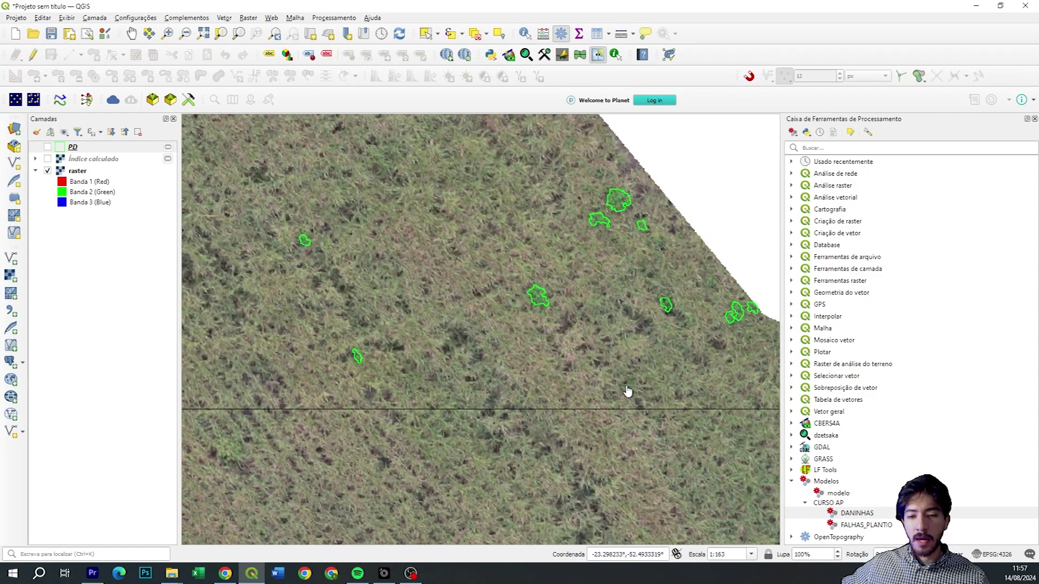
scroll(630, 384, up, 1)
scroll(622, 384, down, 2)
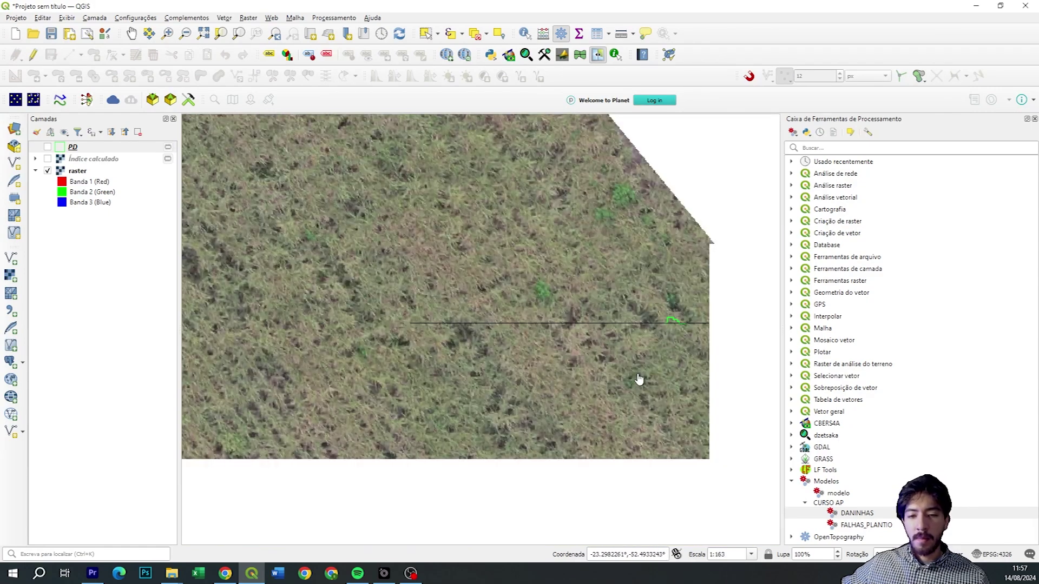
drag(631, 360, 602, 334)
drag(670, 431, 559, 261)
scroll(615, 341, down, 1)
Examine the isolated PD polygon farther along the field at close range against the plant beneath it
drag(681, 398, 489, 302)
scroll(489, 301, up, 1)
scroll(517, 292, up, 1)
scroll(531, 344, up, 1)
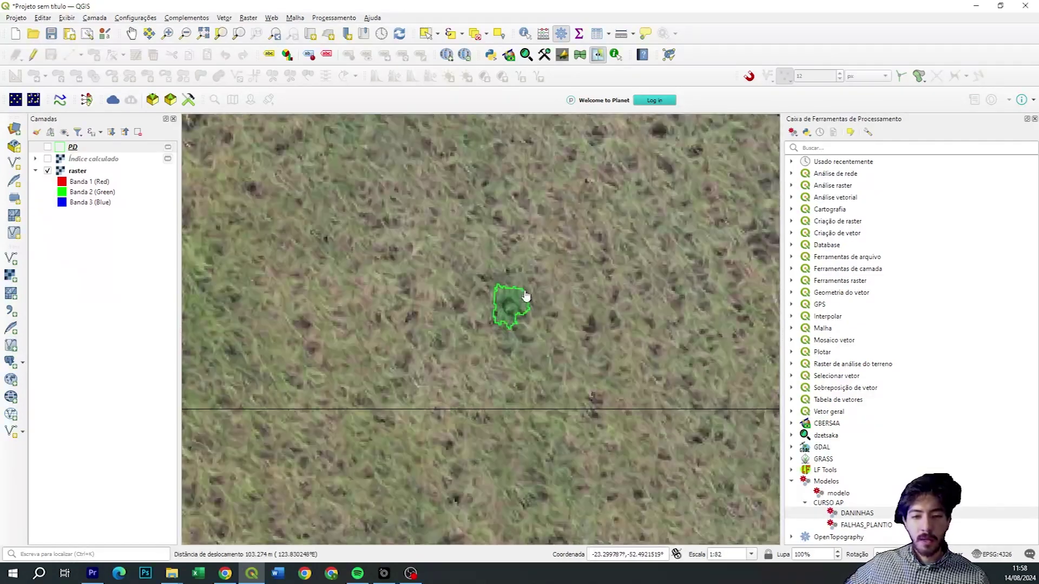
scroll(528, 297, up, 1)
drag(556, 282, 582, 401)
scroll(457, 227, down, 6)
Swipe the PD outlines across the upper half of the field to review how the detected plants are distributed
scroll(420, 169, up, 2)
drag(419, 169, 482, 291)
scroll(479, 285, down, 1)
drag(430, 239, 512, 340)
drag(462, 273, 382, 296)
drag(413, 222, 477, 324)
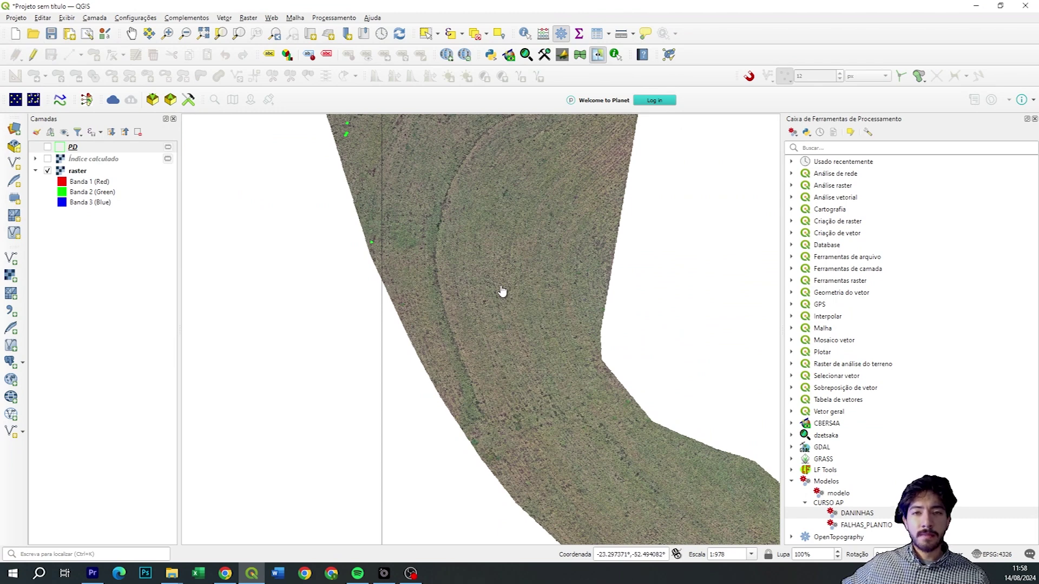
drag(468, 245, 456, 272)
drag(444, 224, 436, 269)
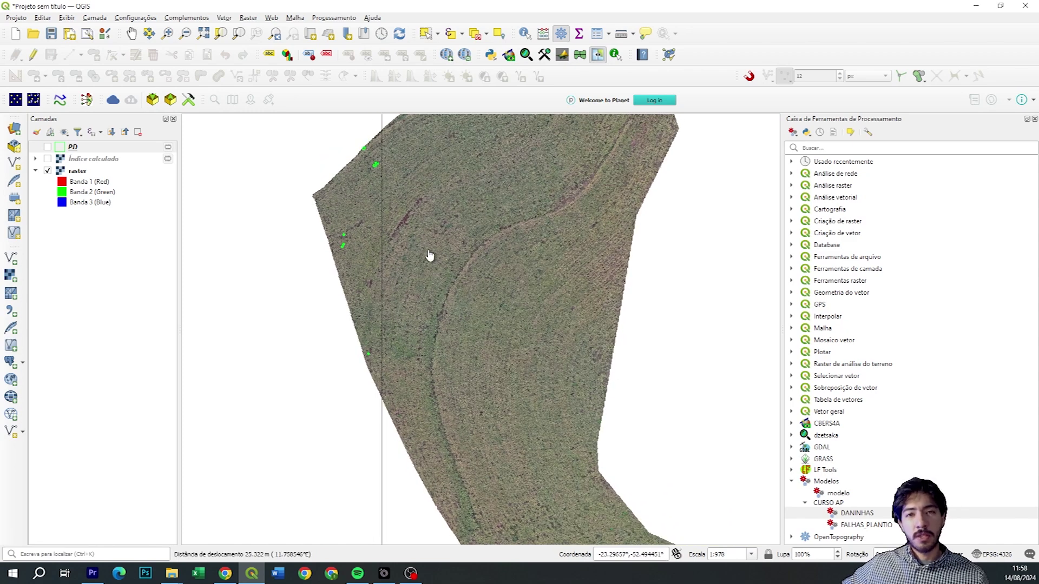
drag(465, 208, 450, 236)
drag(328, 207, 660, 180)
mouse_move(593, 151)
mouse_down()
mouse_move(594, 168)
mouse_move(603, 163)
mouse_up()
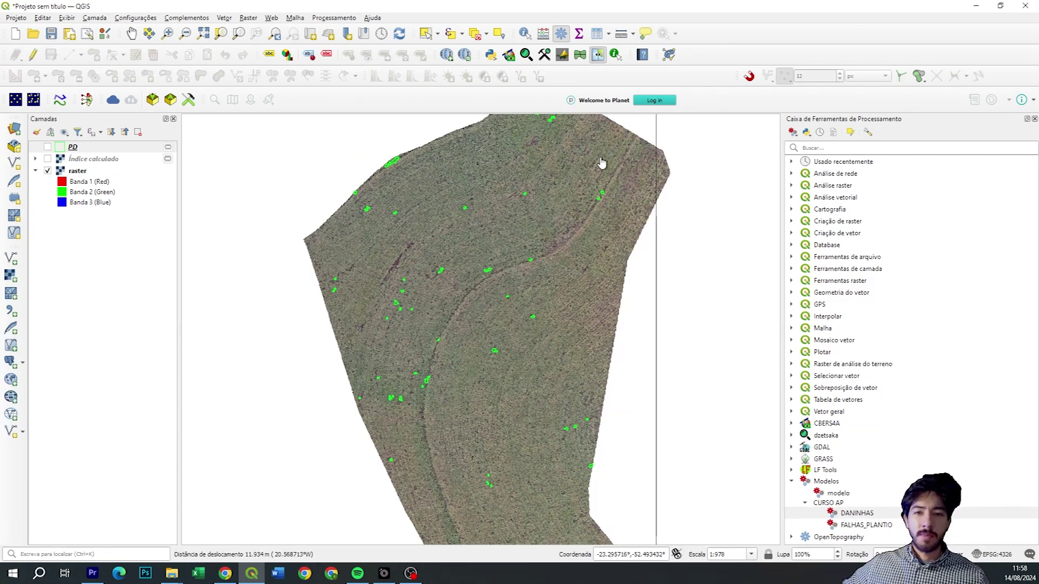
drag(647, 157, 551, 156)
drag(545, 261, 552, 212)
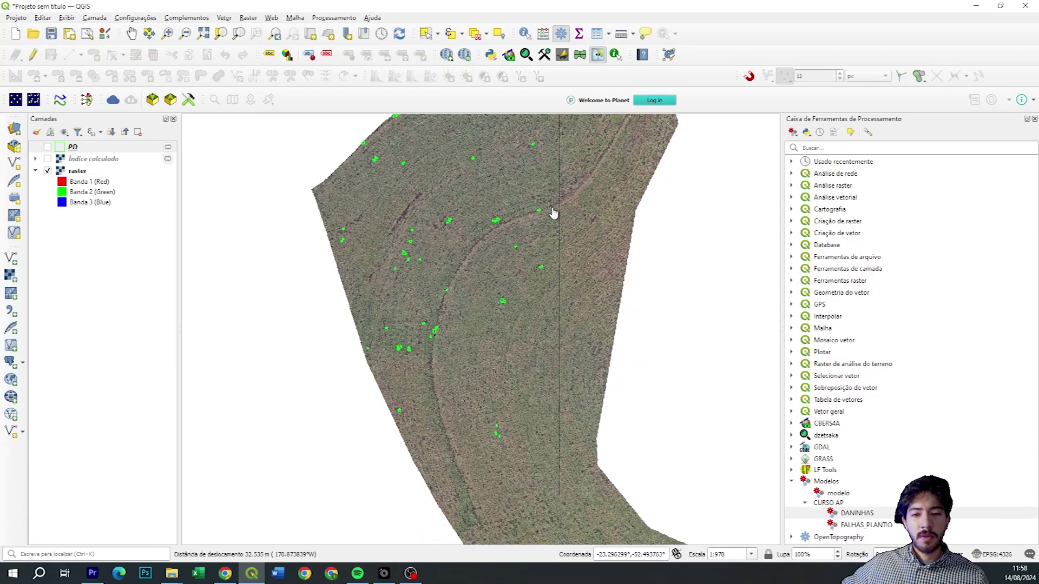
Compare the PD outlines with the raster around the field's upper corner and bare soil strip, ending with the whole plot
drag(434, 147, 479, 261)
scroll(524, 279, up, 4)
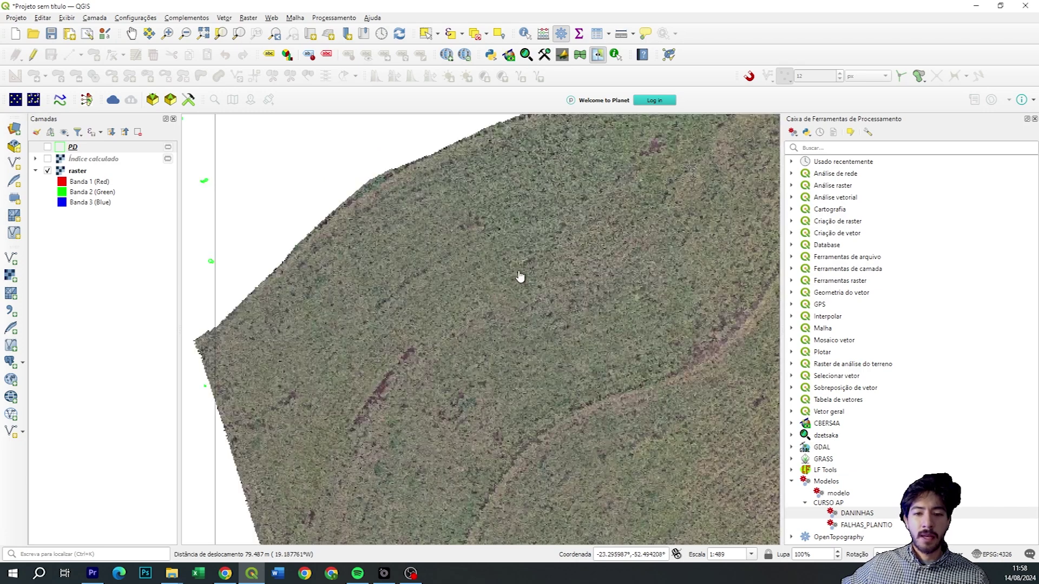
drag(325, 234, 608, 320)
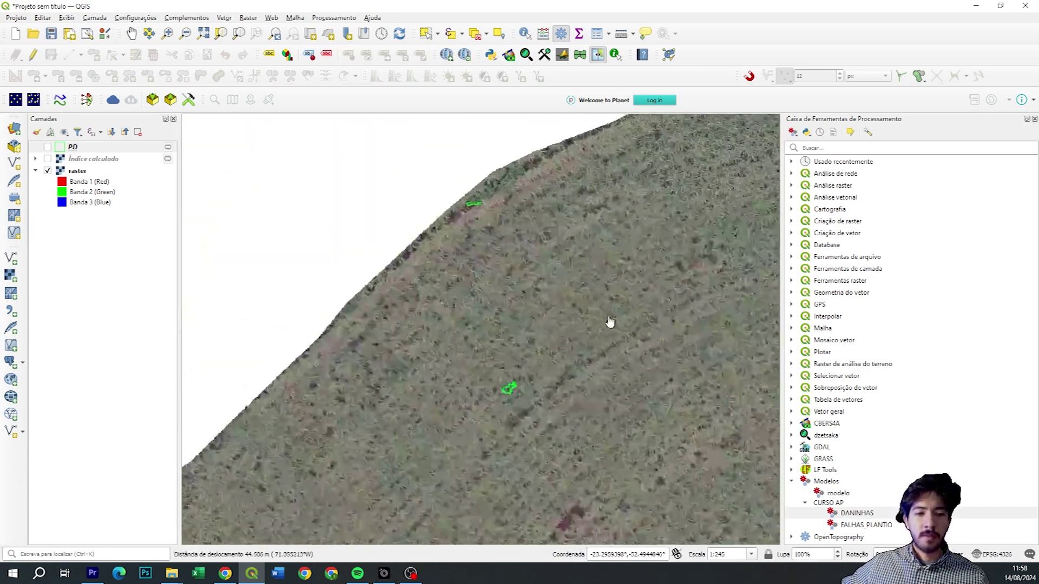
drag(580, 166, 356, 225)
drag(485, 369, 592, 499)
drag(613, 363, 469, 190)
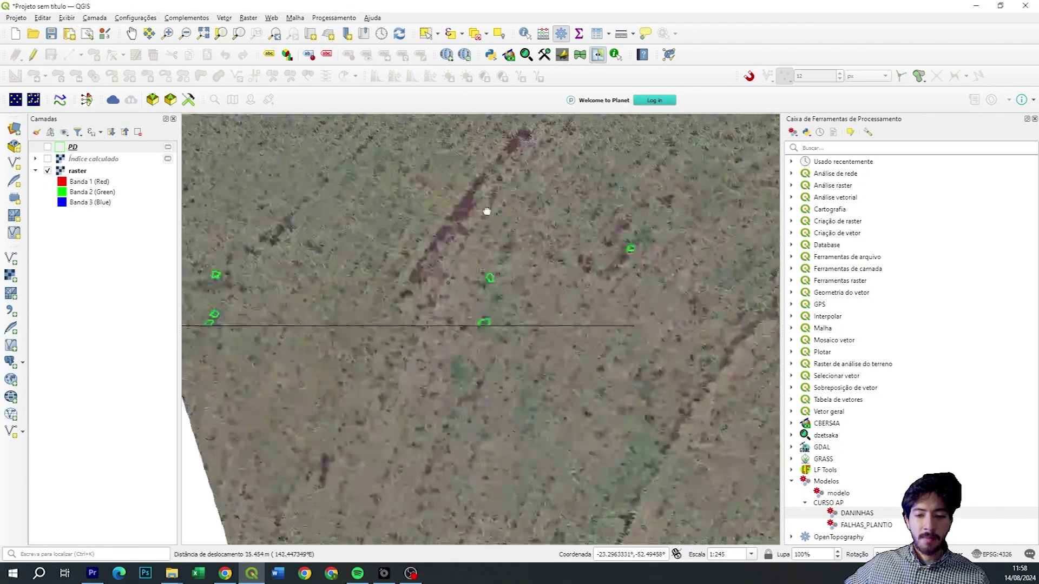
scroll(541, 260, down, 2)
drag(644, 360, 510, 252)
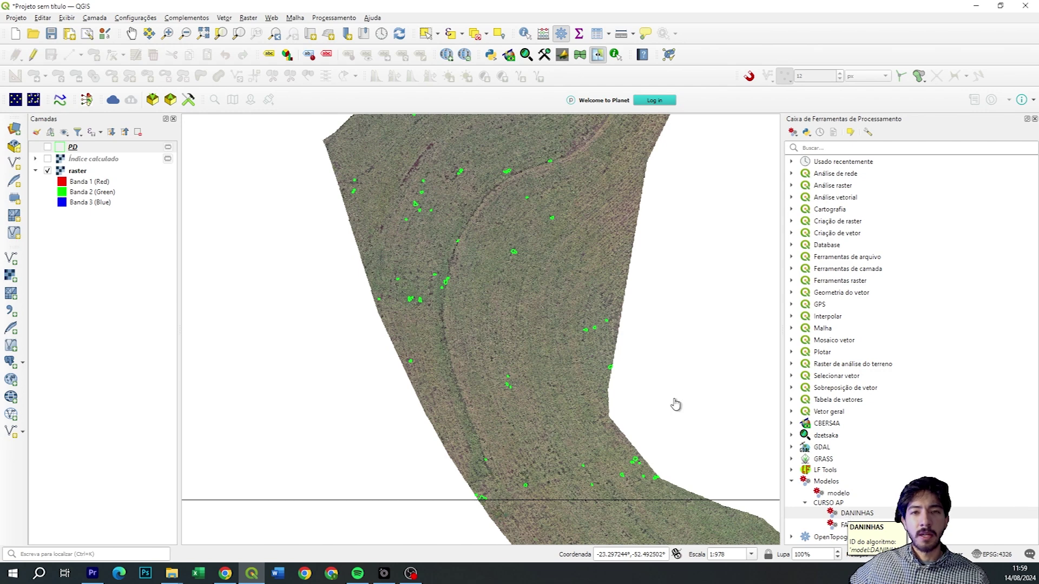
scroll(622, 247, down, 1)
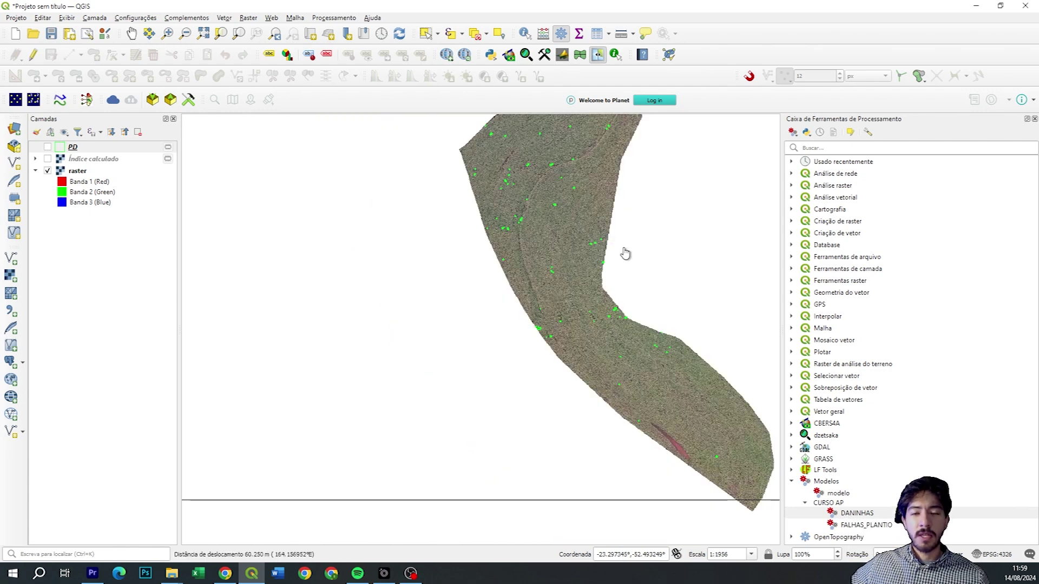